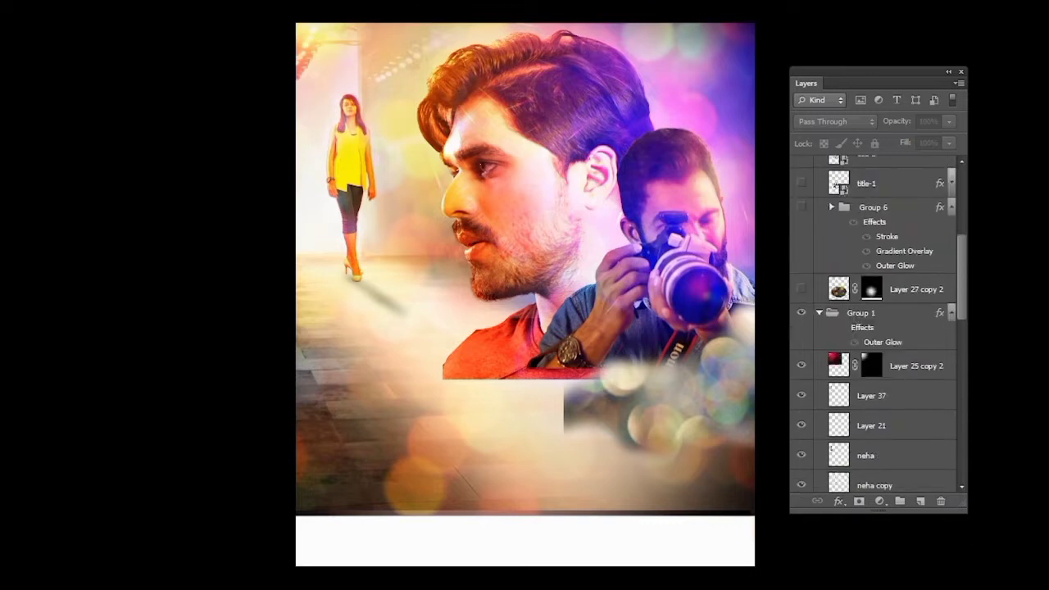
- Show the Show stopper title layers above Group 1, including Layer 27 copy 2, Group 6, title-1, title-2 and Layer 38
{"action": "scroll", "coordinate": [874, 324], "scroll_direction": "up", "scroll_amount": 1}
{"action": "left_click", "coordinate": [802, 241]}
{"action": "left_click", "coordinate": [801, 212]}
{"action": "left_click", "coordinate": [801, 183]}
{"action": "scroll", "coordinate": [874, 324], "scroll_direction": "up", "scroll_amount": 1}
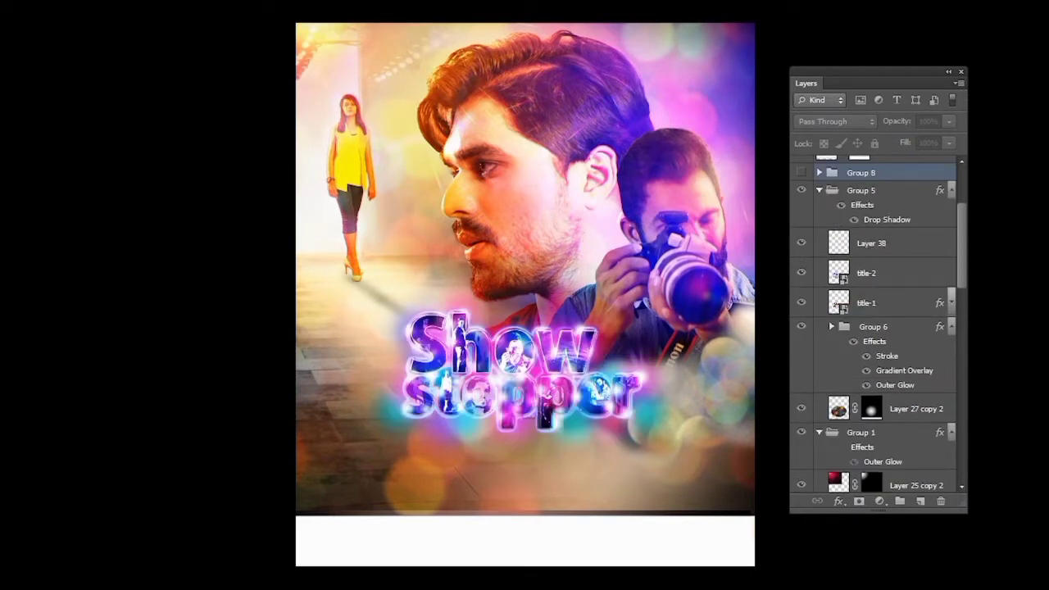
- Show Group 8 with the sponsor logos, the white Layer 39 fade and Group 7
{"action": "left_click", "coordinate": [802, 172]}
{"action": "scroll", "coordinate": [874, 246], "scroll_direction": "up", "scroll_amount": 1}
{"action": "left_click", "coordinate": [802, 208]}
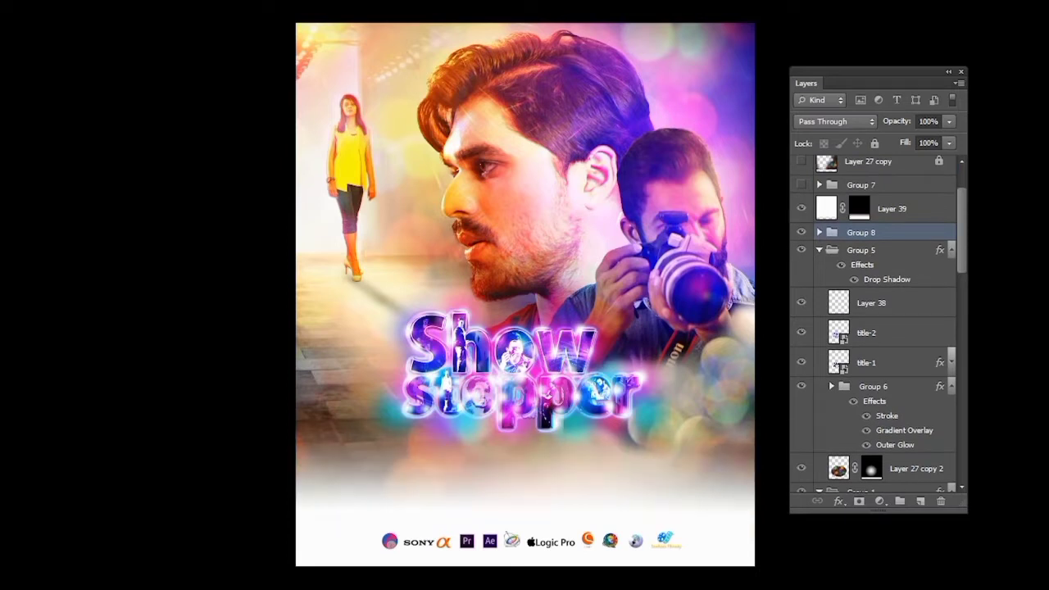
{"action": "left_click", "coordinate": [802, 185]}
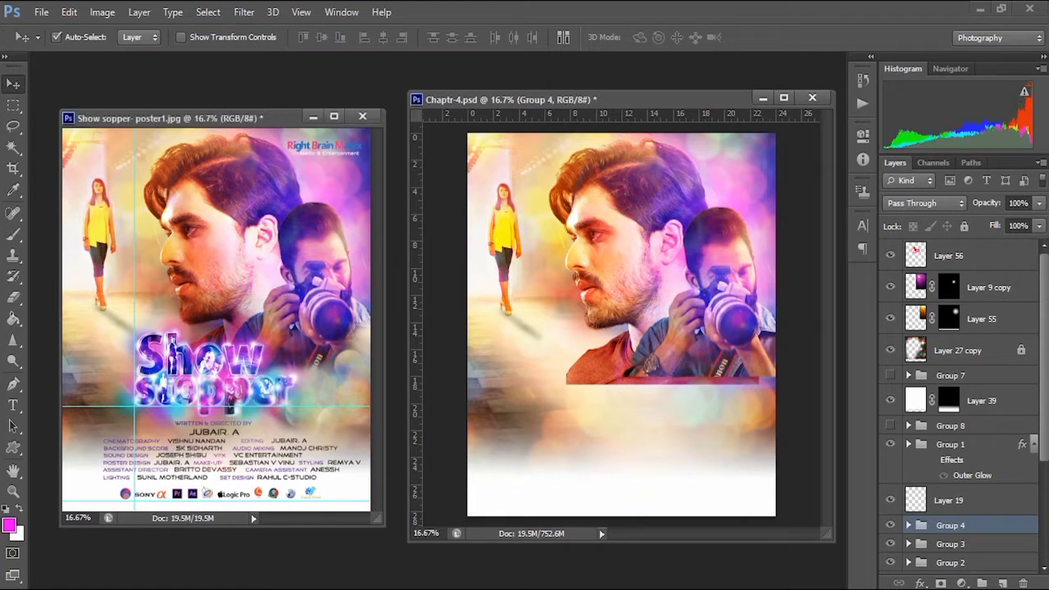
- Add a vertical guide in Chaptr-4.psd matching the reference title's left edge and a horizontal guide about 20 in down
{"action": "left_click", "coordinate": [230, 402]}
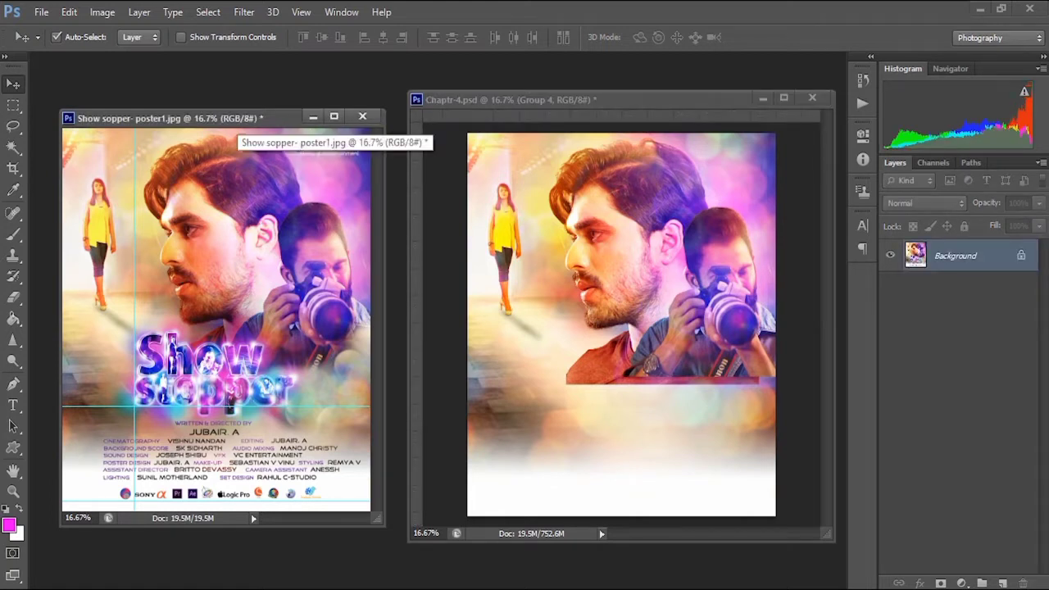
{"action": "left_click", "coordinate": [566, 100]}
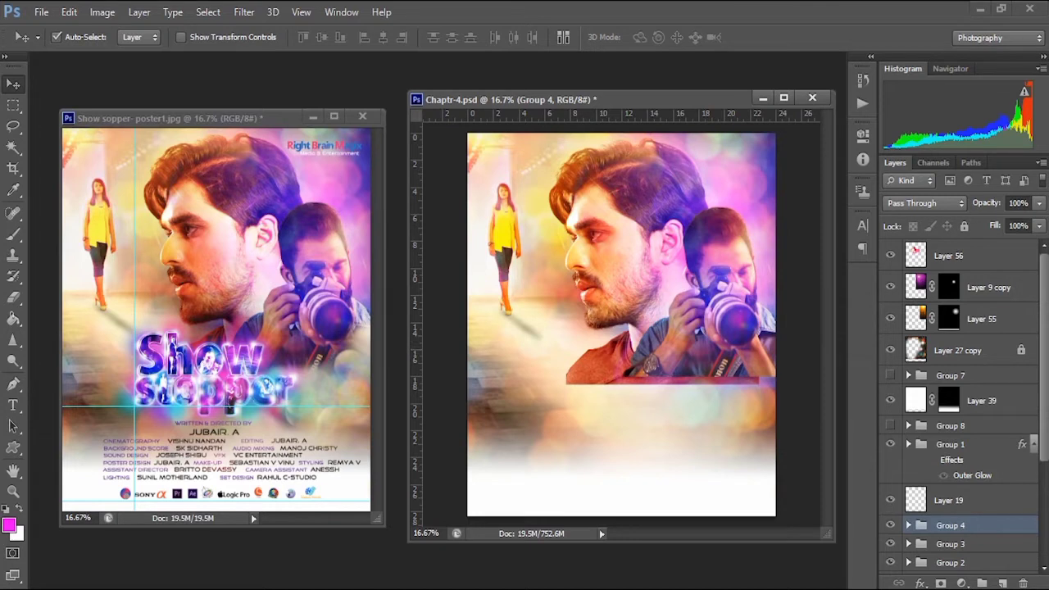
{"action": "left_click_drag", "start_coordinate": [416, 340], "coordinate": [539, 325]}
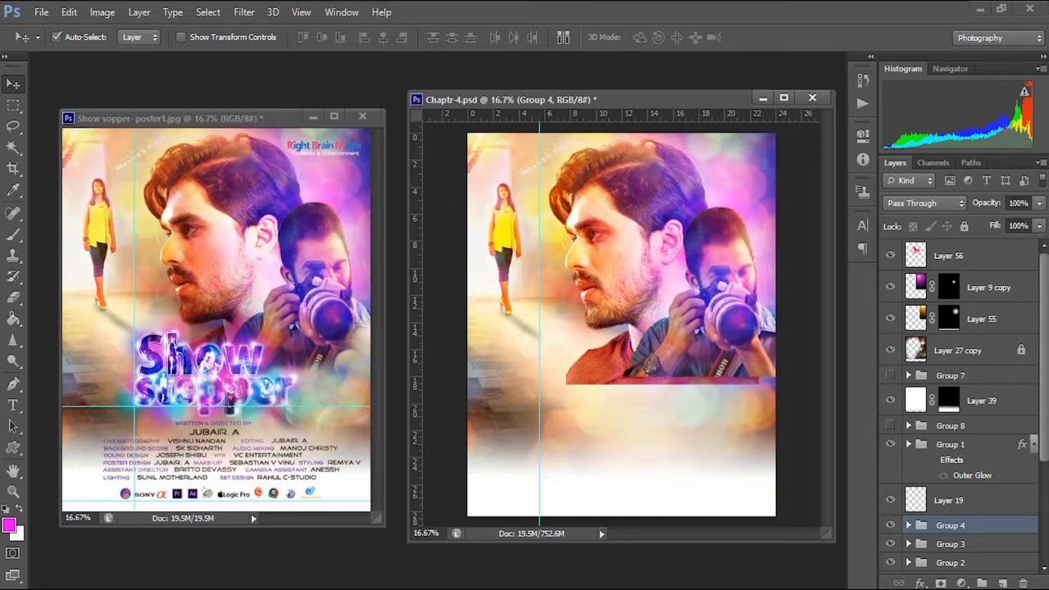
{"action": "left_click_drag", "start_coordinate": [643, 113], "coordinate": [627, 404]}
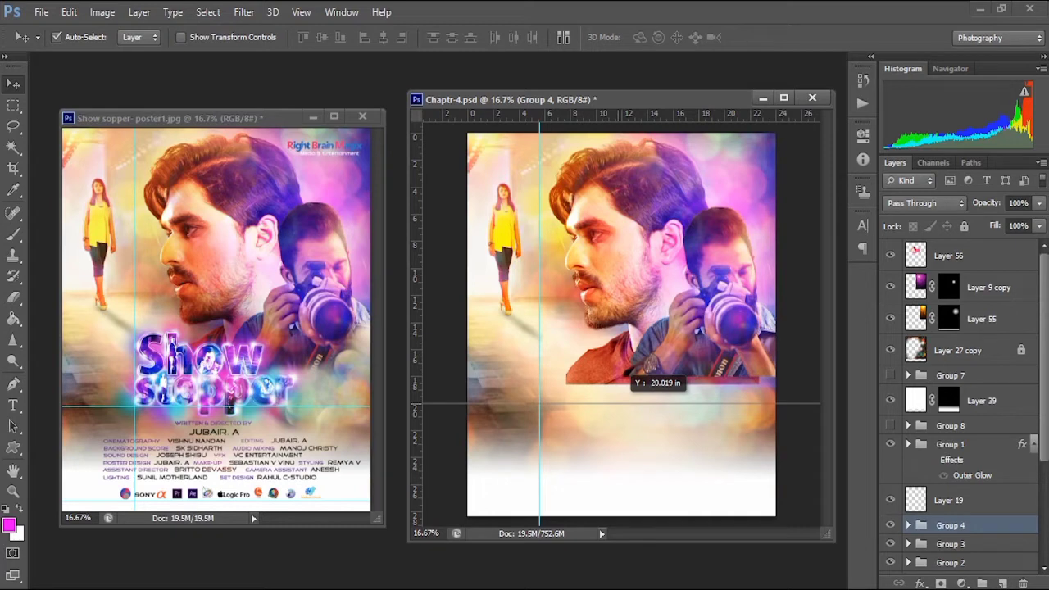
{"action": "left_click_drag", "start_coordinate": [628, 404], "coordinate": [623, 408]}
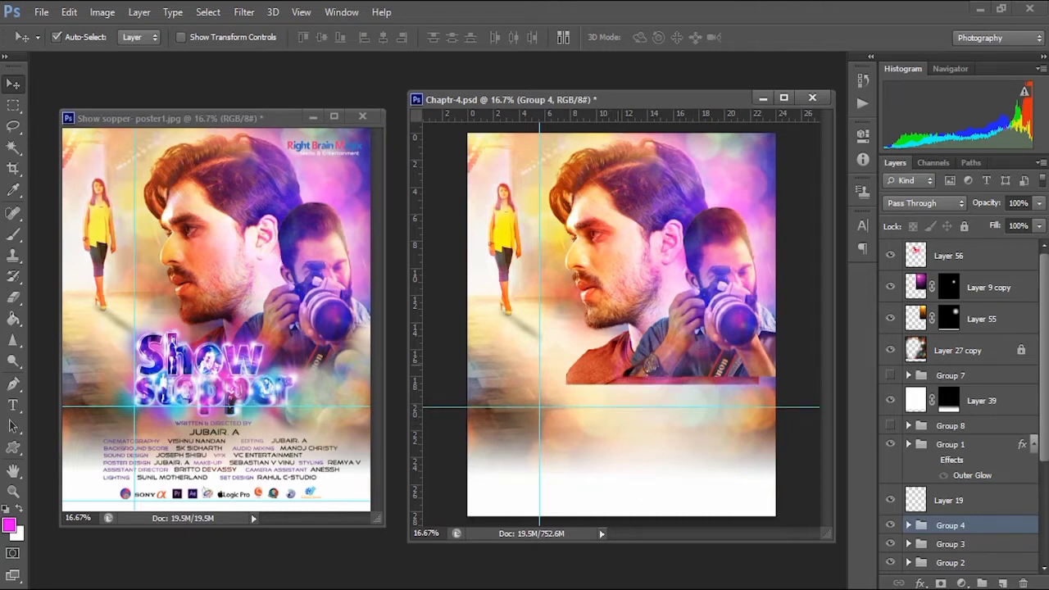
- Close the Show sopper- poster1.jpg reference without saving and move the Chaptr-4 window toward the middle of the workspace
{"action": "left_click", "coordinate": [229, 401]}
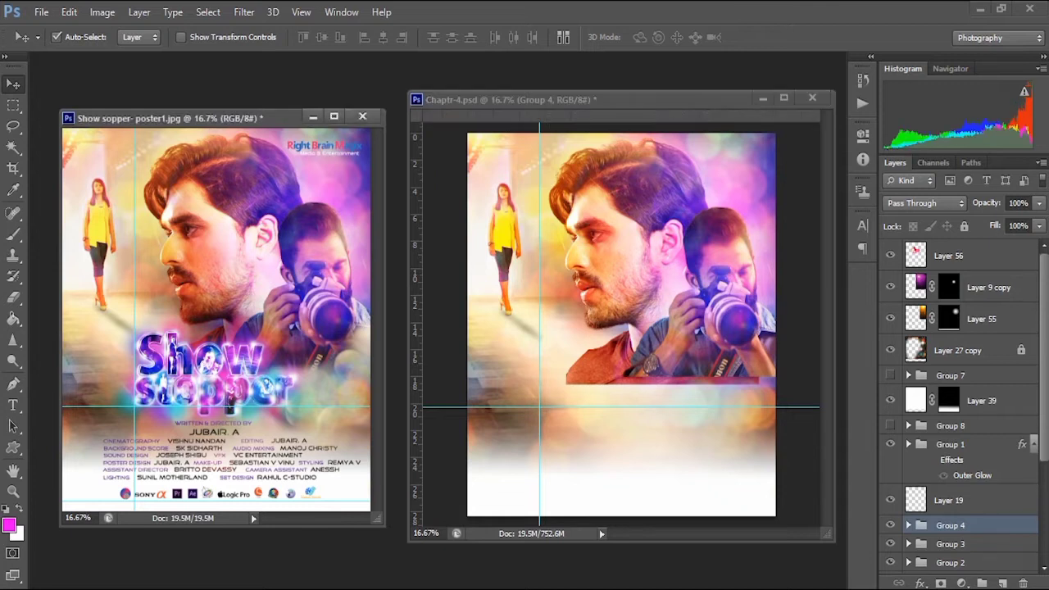
{"action": "left_click", "coordinate": [362, 116]}
{"action": "left_click", "coordinate": [527, 237]}
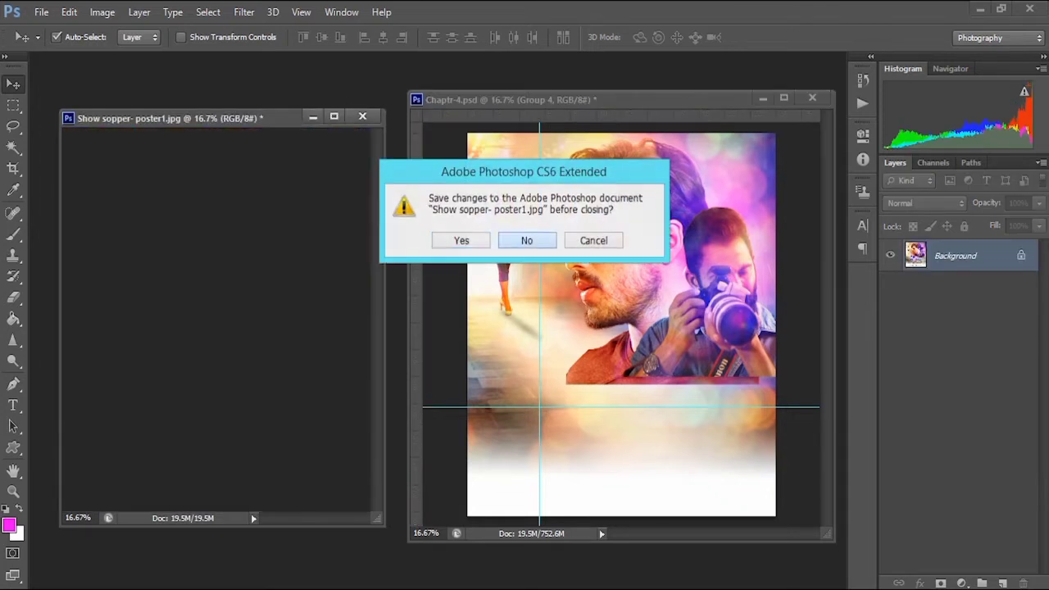
{"action": "left_click_drag", "start_coordinate": [611, 99], "coordinate": [481, 100]}
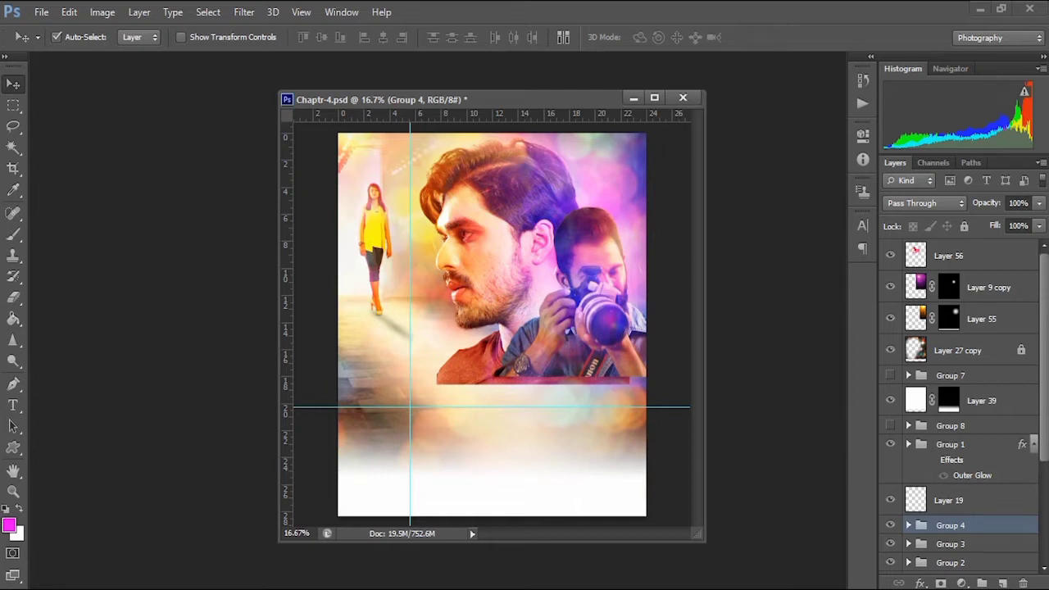
- Open text-1 from the stills folder as a smart object
{"action": "left_click", "coordinate": [41, 12]}
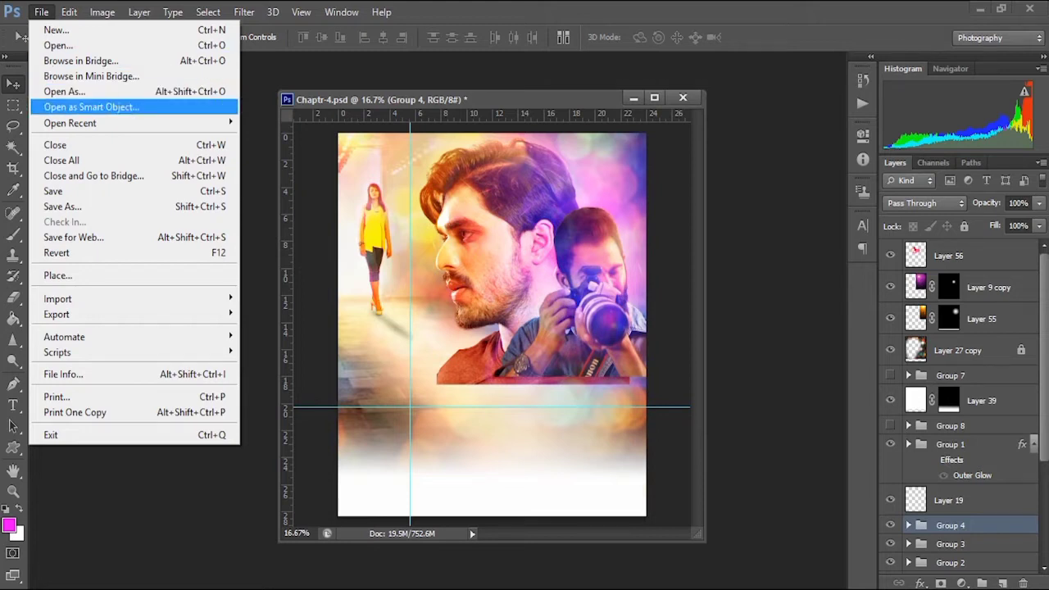
{"action": "key", "text": "Return"}
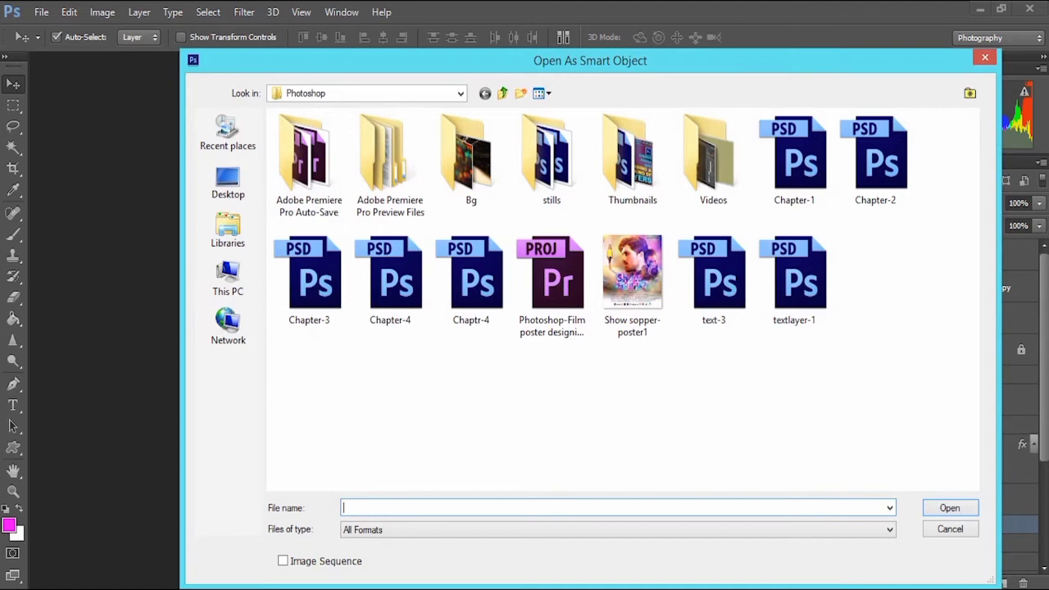
{"action": "double_click", "coordinate": [552, 160]}
{"action": "left_click", "coordinate": [794, 279]}
{"action": "left_click", "coordinate": [959, 510]}
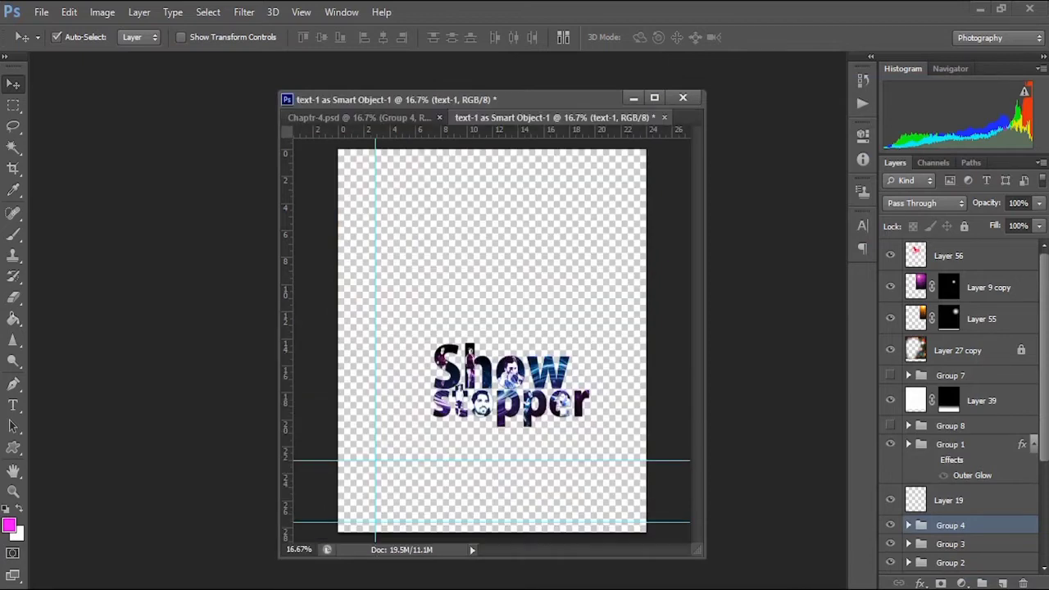
- Float the text-1 document in its own window and arrange it beside the Chaptr-4 poster, keeping its layer list accessible
{"action": "left_click_drag", "start_coordinate": [534, 117], "coordinate": [634, 180]}
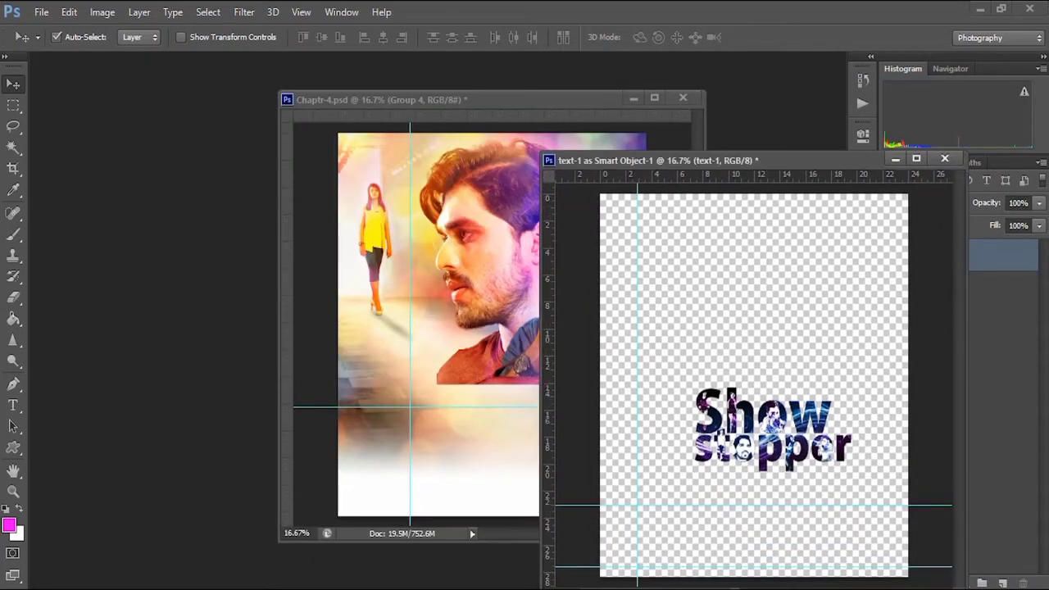
{"action": "left_click_drag", "start_coordinate": [508, 100], "coordinate": [288, 107]}
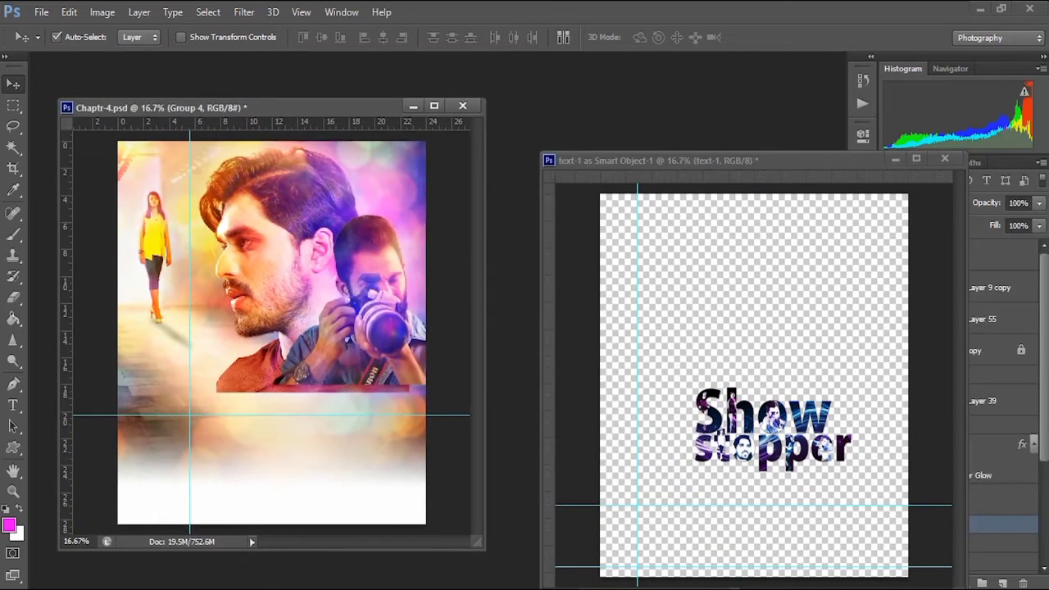
{"action": "left_click_drag", "start_coordinate": [689, 161], "coordinate": [644, 96]}
{"action": "left_click", "coordinate": [751, 156]}
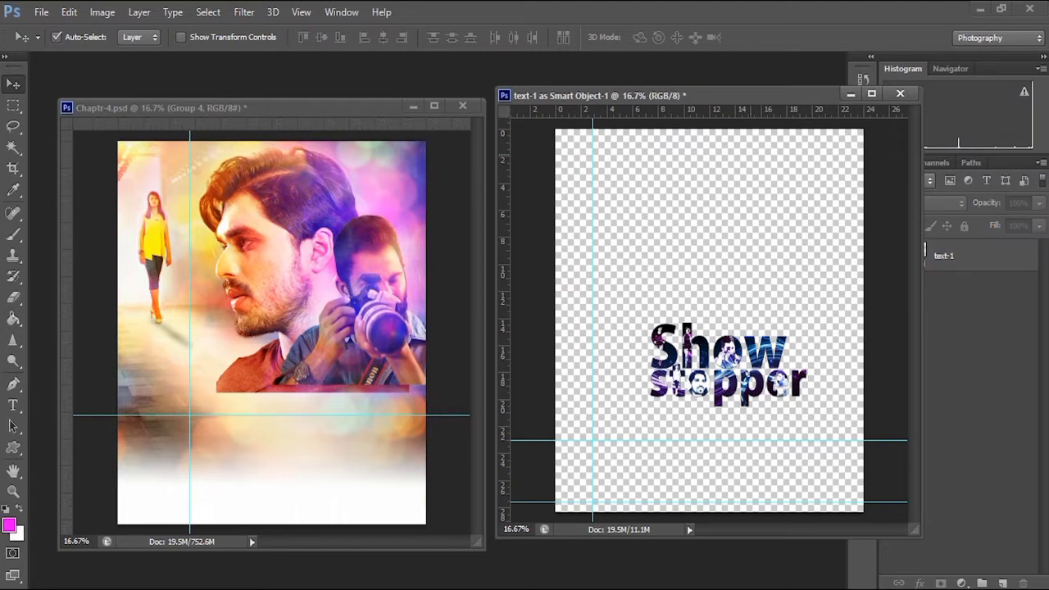
{"action": "left_click_drag", "start_coordinate": [759, 95], "coordinate": [622, 94]}
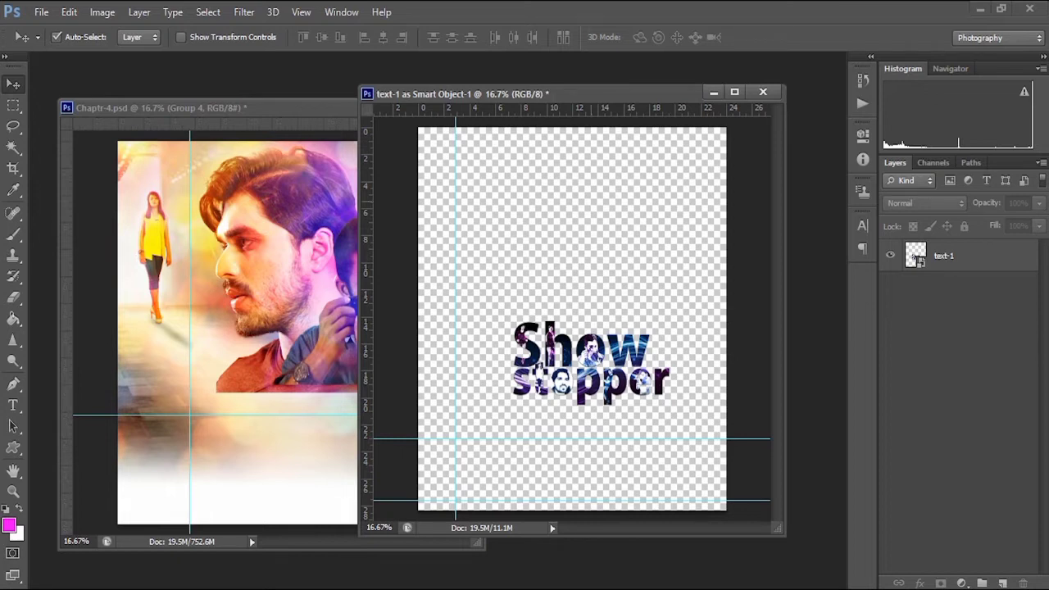
{"action": "left_click_drag", "start_coordinate": [574, 93], "coordinate": [877, 313]}
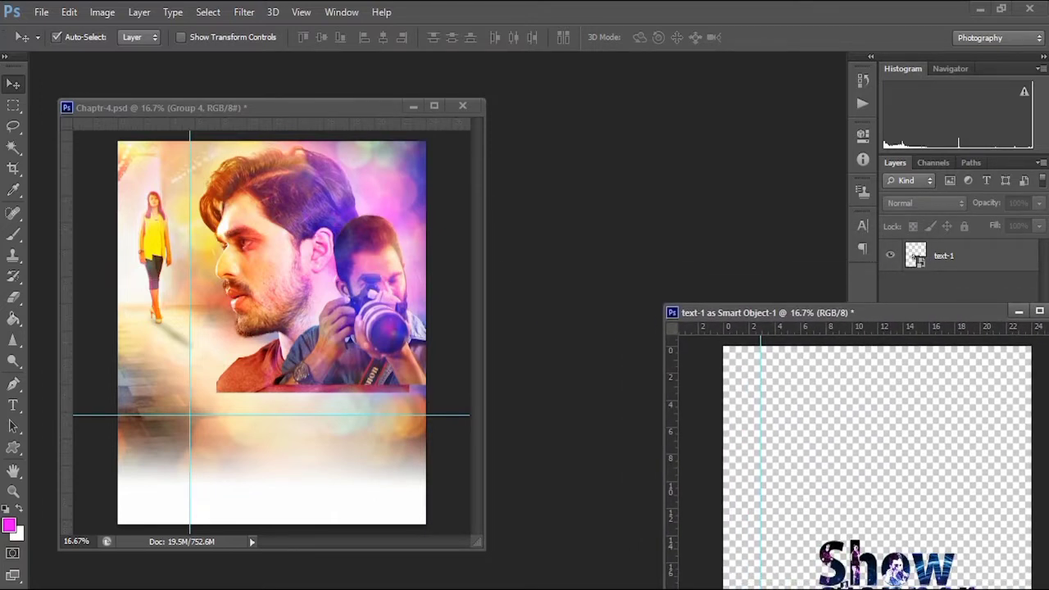
- Copy the text-1 layer into the Chaptr-4 poster and align the lettering with the vertical and horizontal guides
{"action": "left_click_drag", "start_coordinate": [916, 256], "coordinate": [211, 398]}
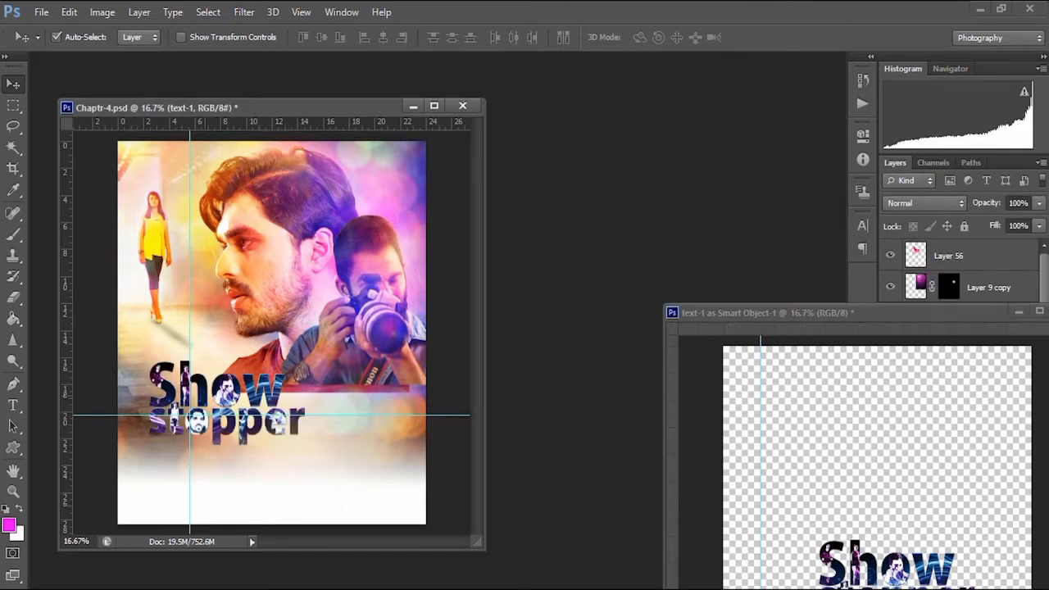
{"action": "left_click_drag", "start_coordinate": [199, 385], "coordinate": [238, 365]}
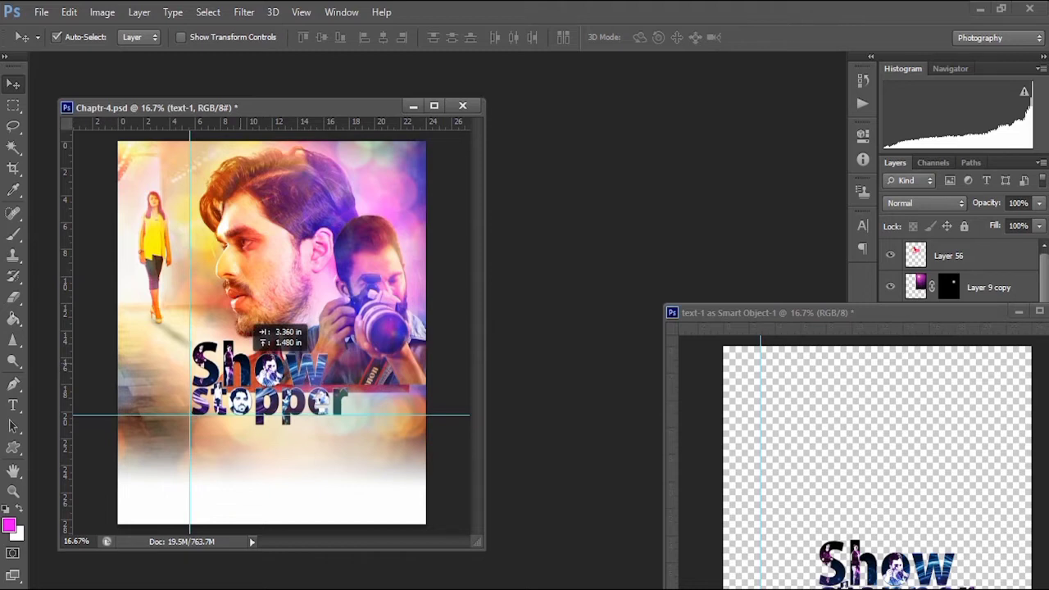
{"action": "left_click_drag", "start_coordinate": [239, 364], "coordinate": [238, 365]}
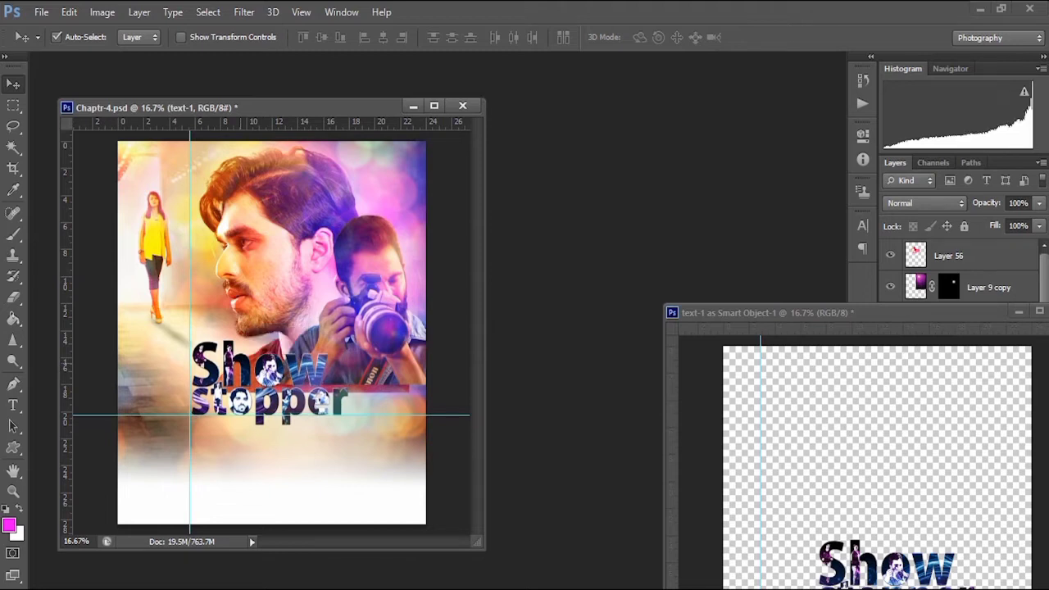
{"action": "key", "text": "shift+Left"}
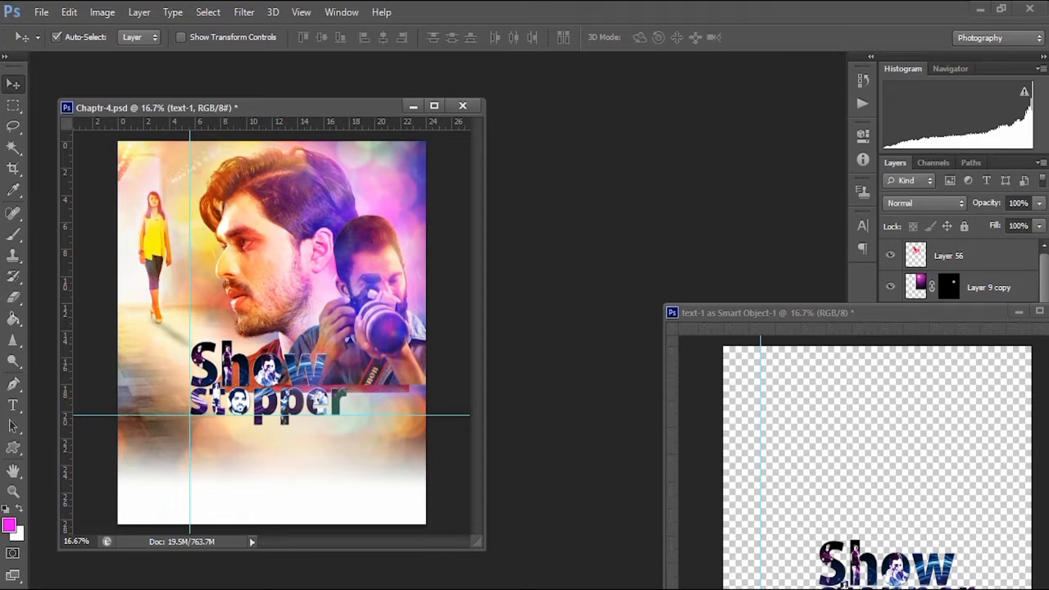
- Close the text-1 smart object document without saving it
{"action": "left_click_drag", "start_coordinate": [787, 312], "coordinate": [635, 222]}
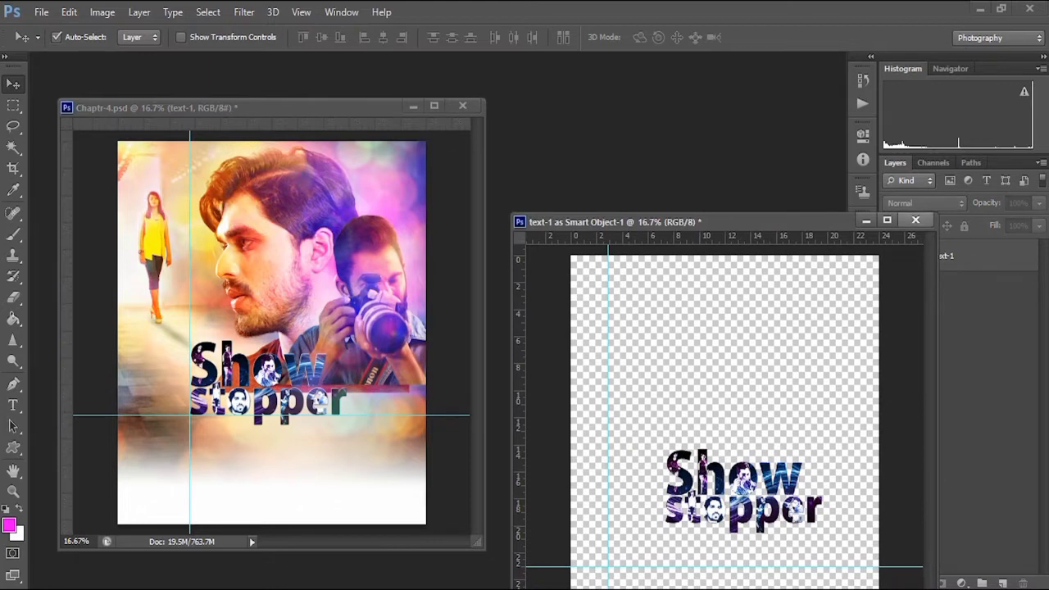
{"action": "left_click", "coordinate": [915, 220]}
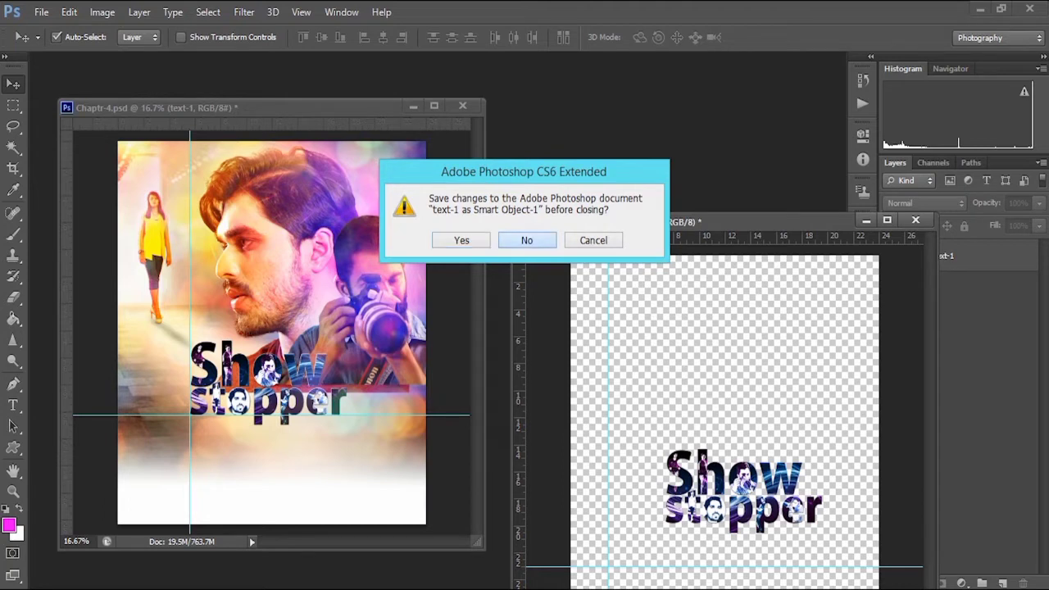
{"action": "left_click", "coordinate": [527, 240]}
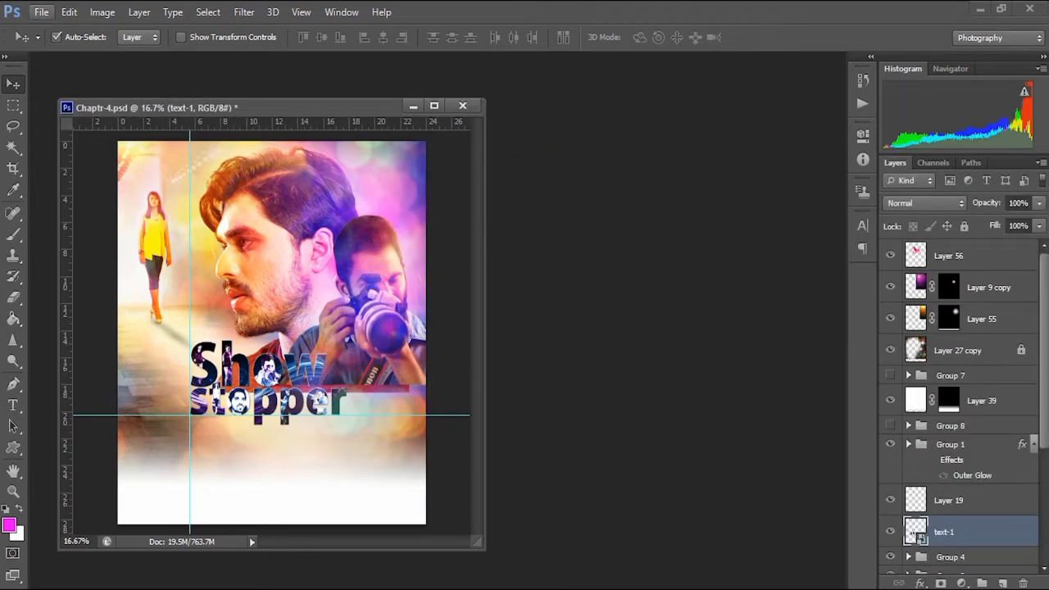
- Open text-2 as a smart object and bring its outline lettering into the Chaptr-4 poster
{"action": "key", "text": "alt+f"}
{"action": "key", "text": "Escape"}
{"action": "double_click", "coordinate": [916, 532]}
- Nudge the text-2 outline until it lies exactly over the text-1 lettering in the poster
{"action": "key", "text": "shift+Right"}
{"action": "key", "text": "shift+Right"}
{"action": "key", "text": "shift+Right"}
{"action": "key", "text": "shift+Right"}
{"action": "key", "text": "shift+Right"}
{"action": "key", "text": "shift+Right"}
{"action": "key", "text": "shift+Right"}
{"action": "key", "text": "shift+Right"}
{"action": "key", "text": "shift+Right"}
{"action": "key", "text": "shift+Right"}
{"action": "key", "text": "shift+Right"}
{"action": "key", "text": "shift+Right"}
{"action": "key", "text": "shift+Right"}
{"action": "key", "text": "shift+Right"}
{"action": "key", "text": "shift+Right"}
{"action": "key", "text": "shift+Right"}
{"action": "key", "text": "shift+Right"}
{"action": "key", "text": "shift+Right"}
{"action": "key", "text": "shift+Right"}
{"action": "key", "text": "shift+Right"}
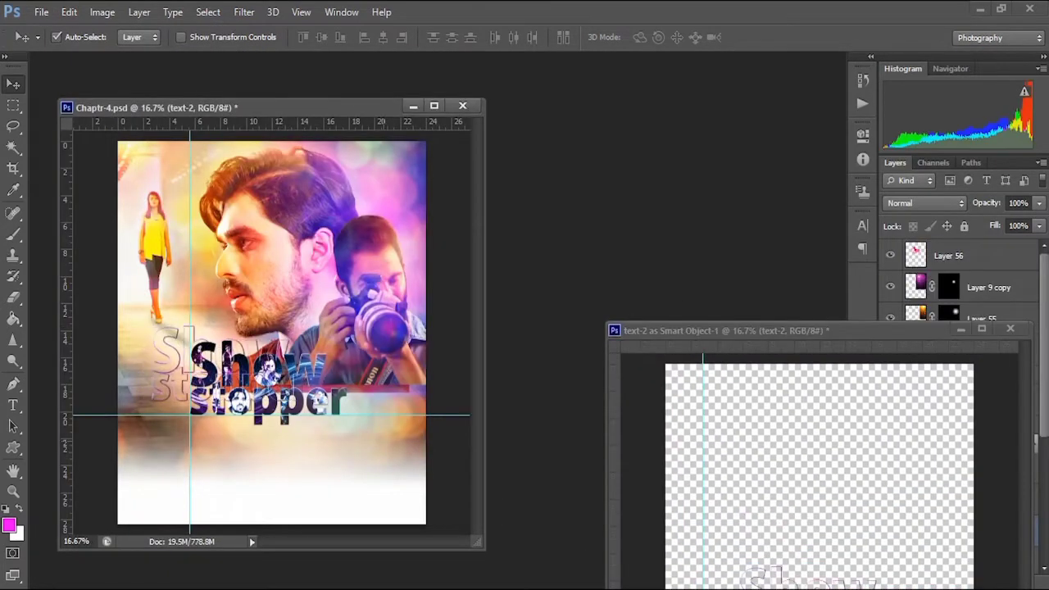
{"action": "key", "text": "shift+Down"}
{"action": "key", "text": "shift+Down"}
{"action": "key", "text": "shift+Down"}
{"action": "key", "text": "shift+Down"}
{"action": "key", "text": "shift+Down"}
{"action": "key", "text": "shift+Down"}
{"action": "key", "text": "shift+Down"}
{"action": "key", "text": "shift+Down"}
{"action": "key", "text": "shift+Down"}
{"action": "key", "text": "shift+Down"}
{"action": "key", "text": "ctrl+plus"}
{"action": "key", "text": "ctrl+s"}
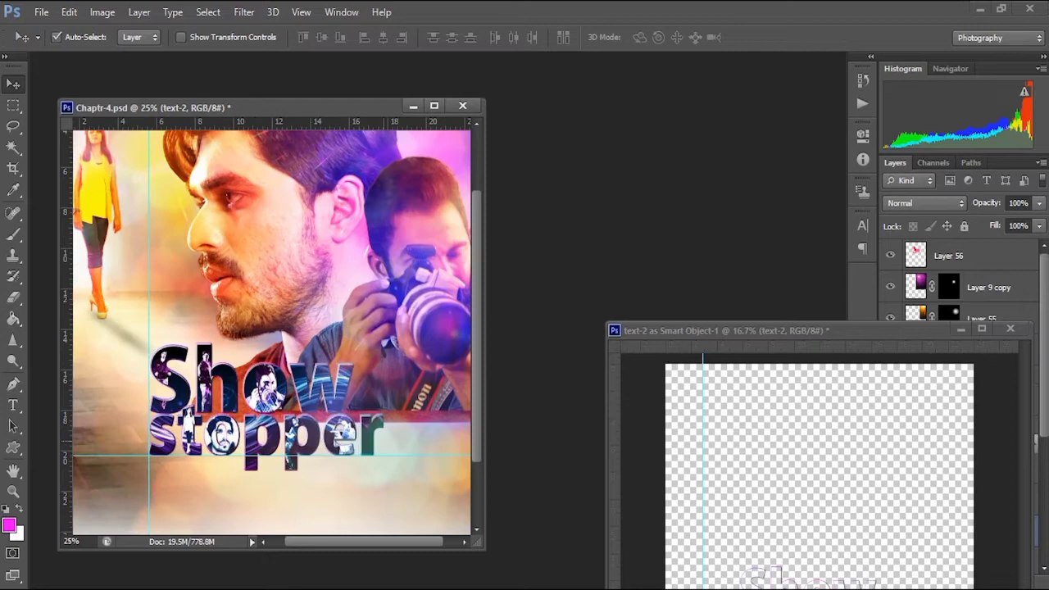
- Close the text-2 document, open text-3 as a smart object and copy its metallic lettering into the Chaptr-4 poster
{"action": "key", "text": "ctrl+w"}
{"action": "left_click", "coordinate": [41, 13]}
{"action": "left_click", "coordinate": [96, 106]}
{"action": "double_click", "coordinate": [314, 398]}
{"action": "left_click_drag", "start_coordinate": [328, 126], "coordinate": [565, 242]}
{"action": "left_click_drag", "start_coordinate": [655, 509], "coordinate": [270, 410]}
{"action": "key", "text": "ctrl+w"}
{"action": "key", "text": "n"}
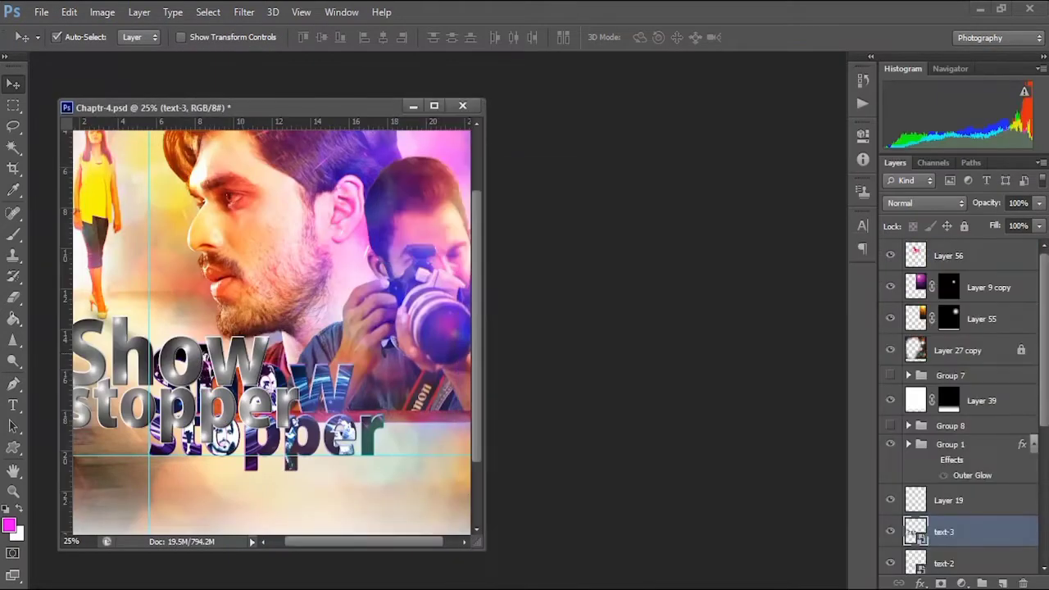
- Align the text-3 lettering with the existing title and place its layer directly below text-2
{"action": "left_click_drag", "start_coordinate": [188, 381], "coordinate": [271, 411]}
{"action": "key", "text": "Left"}
{"action": "key", "text": "Left"}
{"action": "key", "text": "Left"}
{"action": "key", "text": "Left"}
{"action": "scroll", "coordinate": [959, 427], "scroll_direction": "down", "scroll_amount": 3}
{"action": "left_click", "coordinate": [945, 482]}
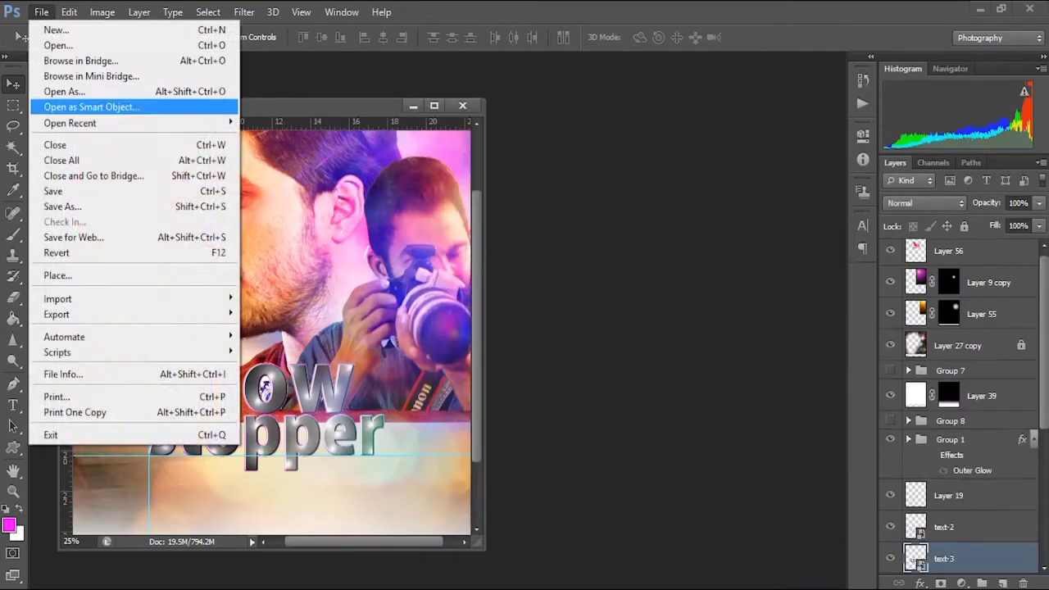
- Bring text-4 into the poster as a smart object, aligned with the title and stacked between text-2 and text-3
{"action": "left_click", "coordinate": [133, 105]}
{"action": "left_click_drag", "start_coordinate": [656, 508], "coordinate": [173, 327]}
{"action": "key", "text": "Up"}
{"action": "key", "text": "Up"}
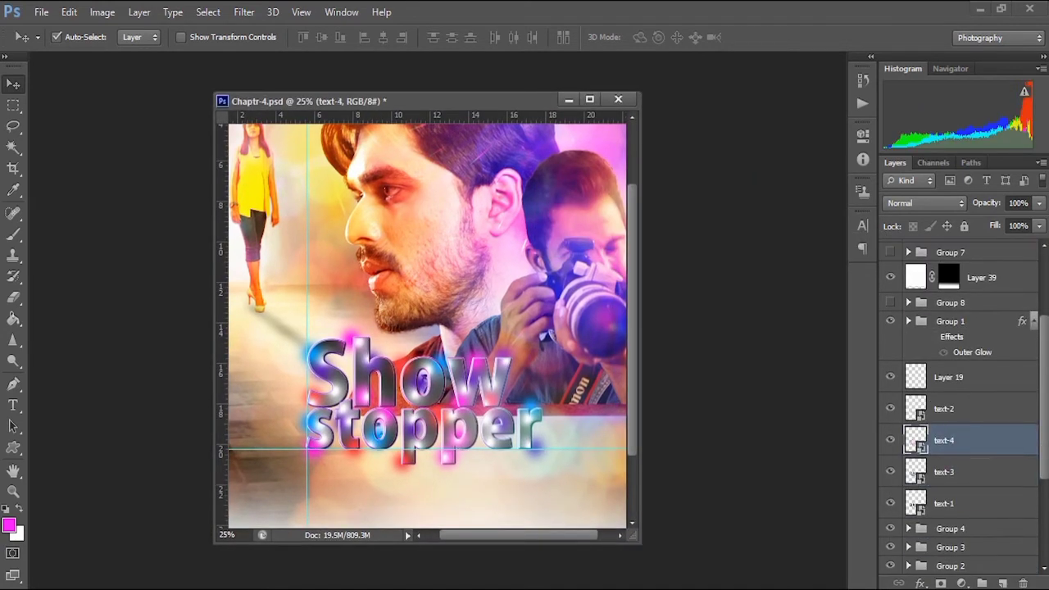
- Hide and show the text-3 layer again to compare its effect on the title
{"action": "left_click", "coordinate": [955, 472]}
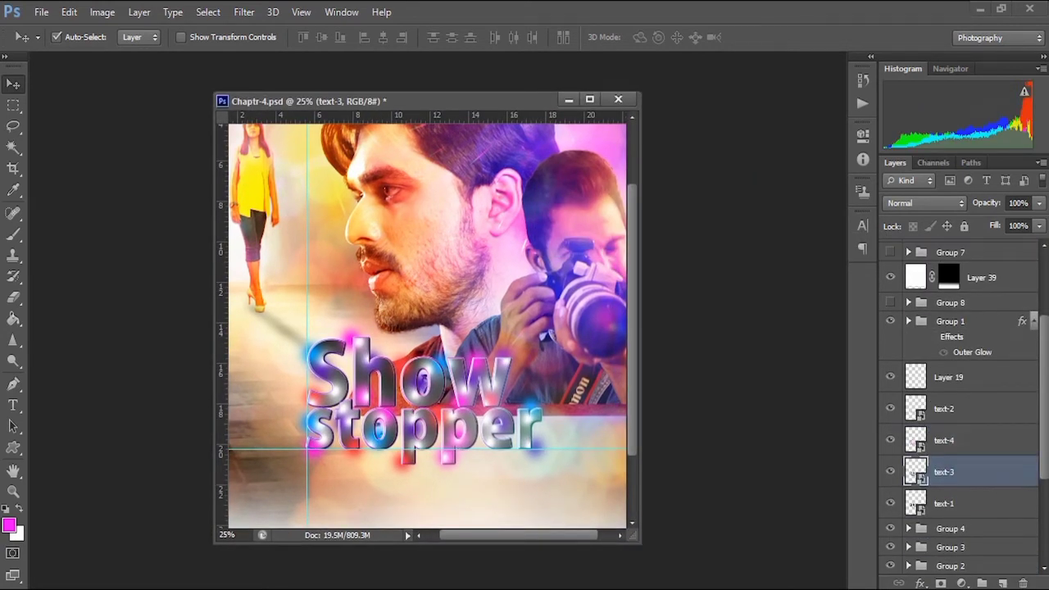
{"action": "left_click", "coordinate": [891, 472]}
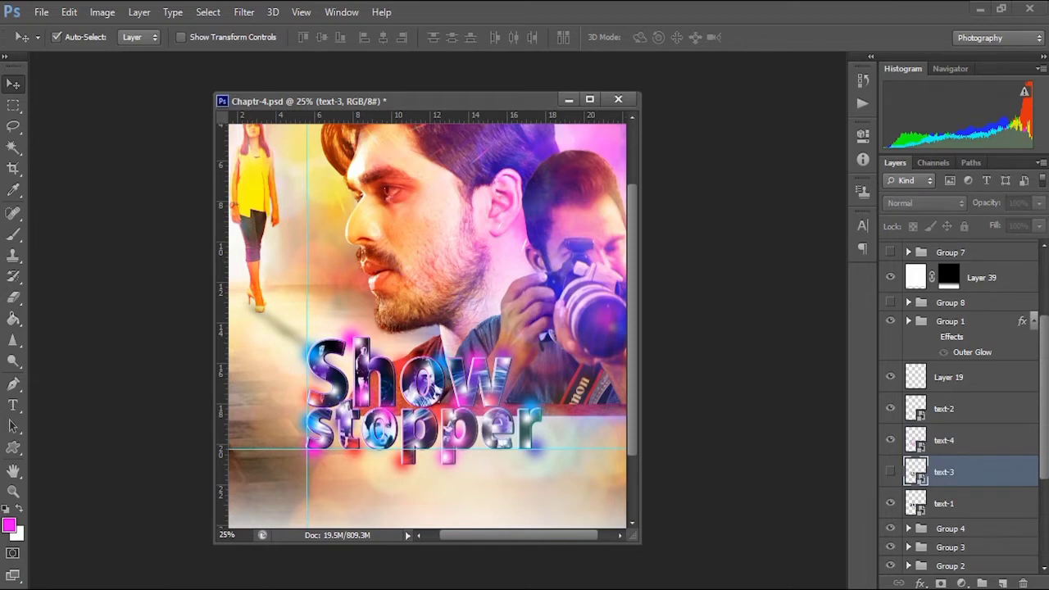
{"action": "left_click", "coordinate": [891, 471]}
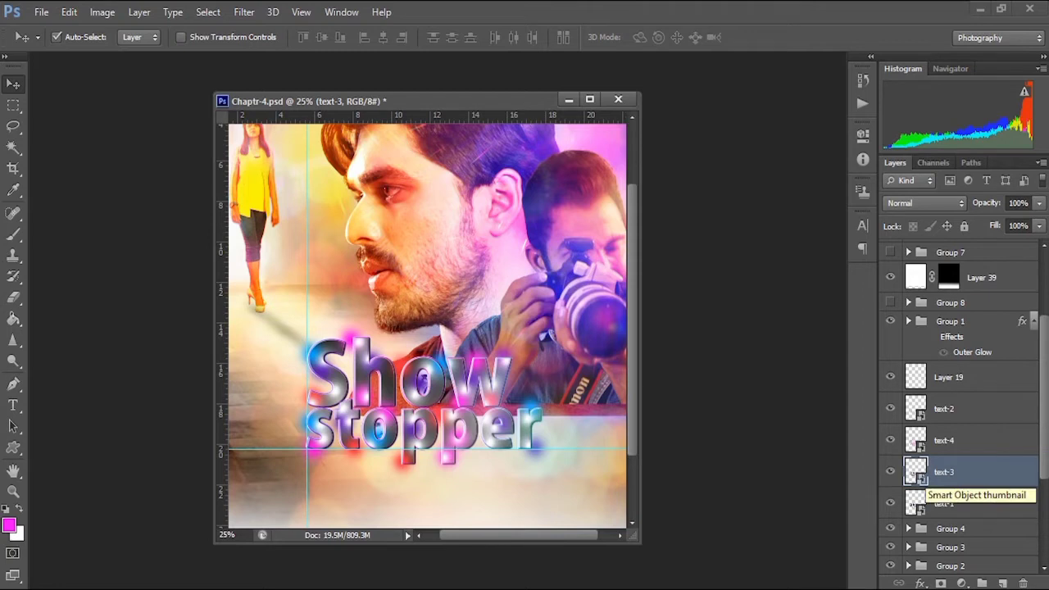
- Open the contents of the text-3 smart object and the layer style settings of its lowest Show stopper text layer
{"action": "double_click", "coordinate": [916, 473]}
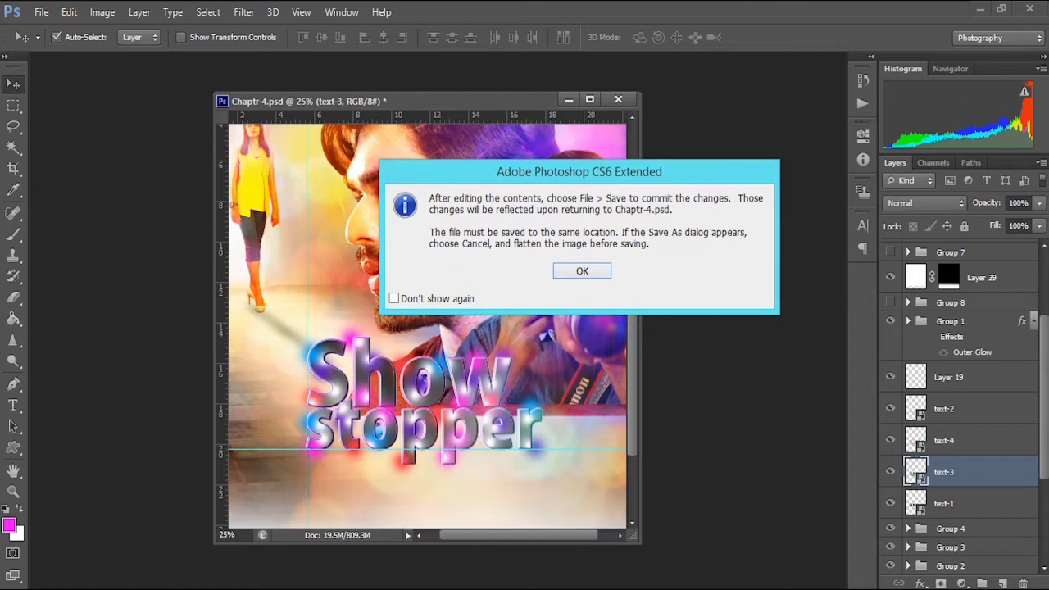
{"action": "key", "text": "Return"}
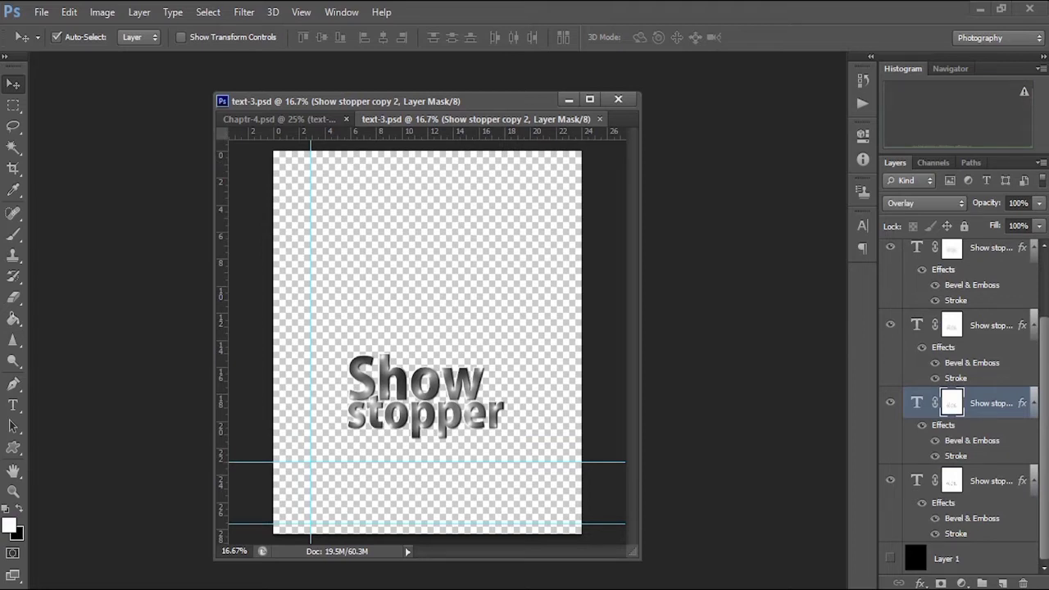
{"action": "left_click", "coordinate": [990, 481]}
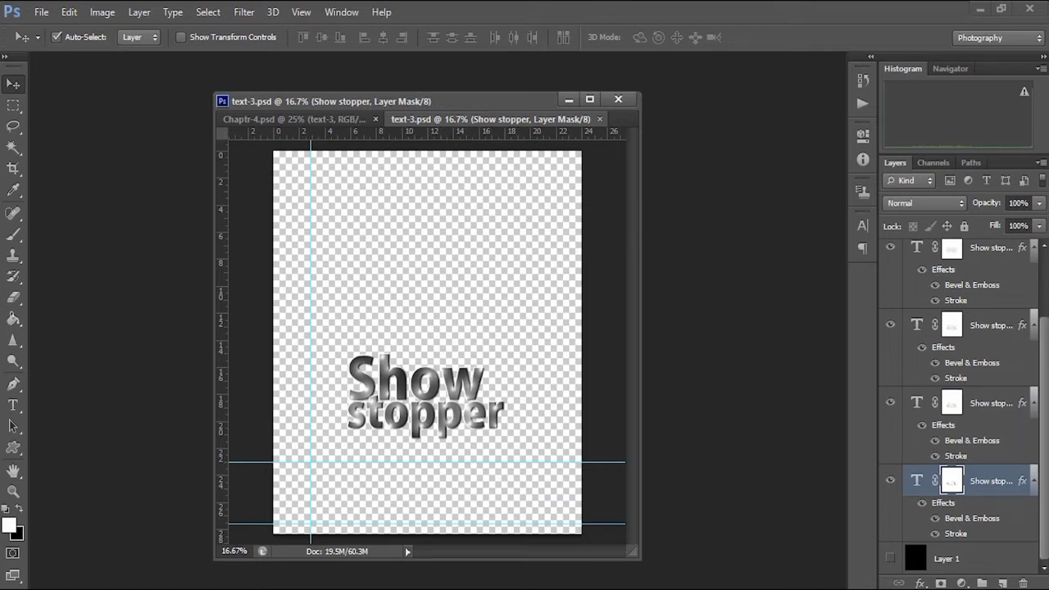
{"action": "left_click", "coordinate": [916, 481]}
{"action": "double_click", "coordinate": [1021, 481]}
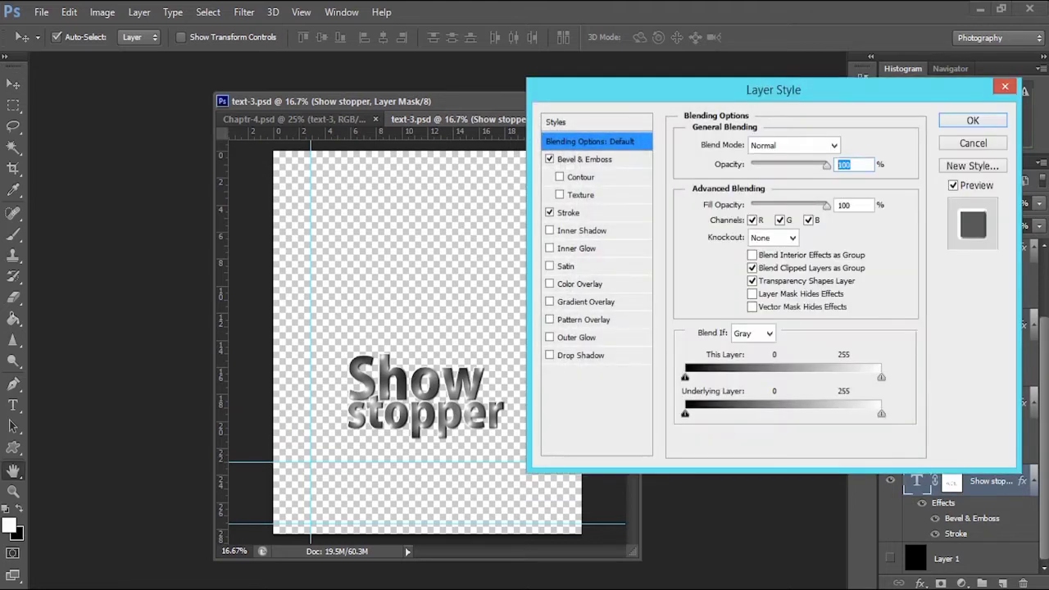
- Add a gradient overlay to the lowest text layer using the violet-pink-blue preset and change the gradient's style
{"action": "left_click", "coordinate": [585, 302]}
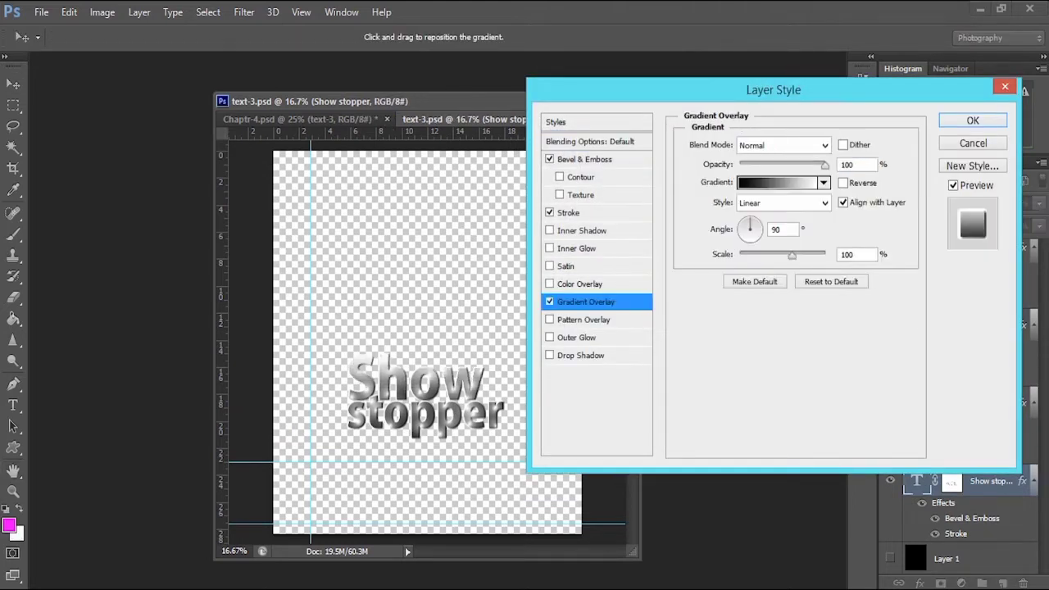
{"action": "left_click", "coordinate": [779, 182]}
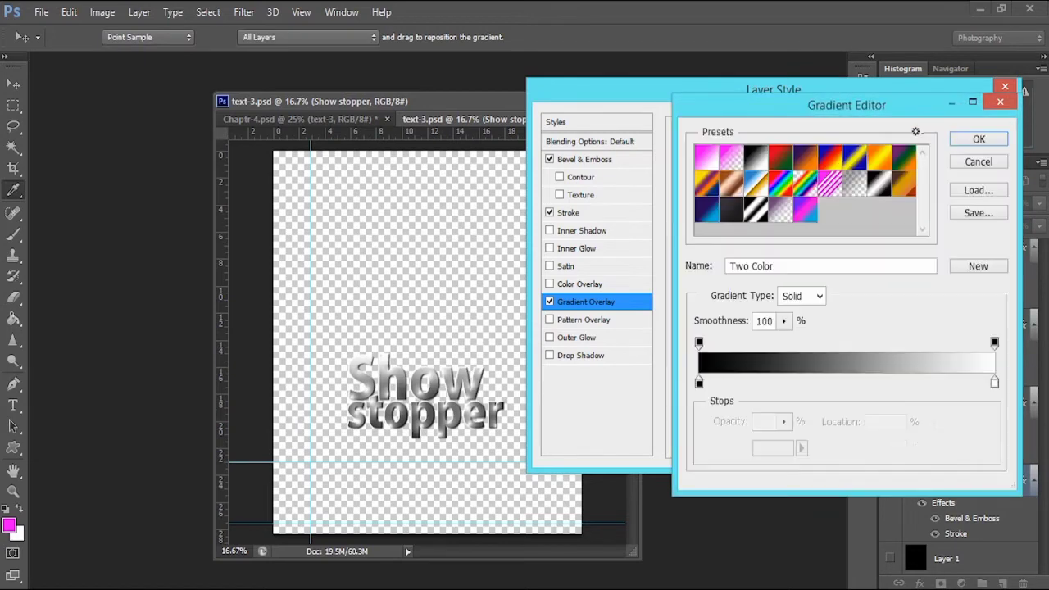
{"action": "left_click", "coordinate": [805, 210]}
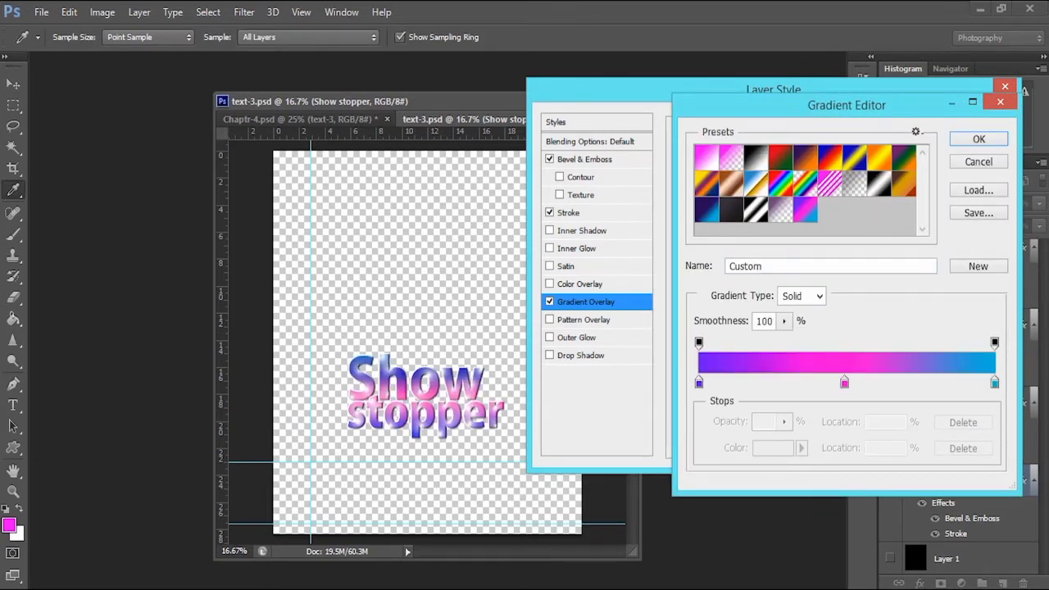
{"action": "left_click", "coordinate": [979, 138]}
{"action": "left_click", "coordinate": [784, 203]}
{"action": "left_click", "coordinate": [754, 258]}
{"action": "left_click", "coordinate": [972, 122]}
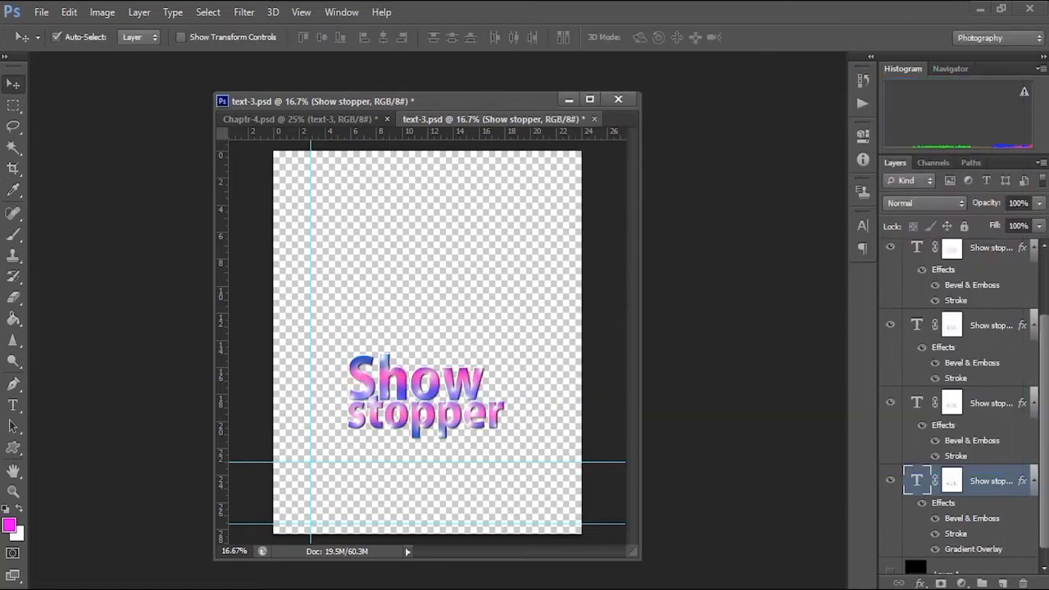
- Copy the lowest text layer's style and paste it onto the three Show stopper text layers above it
{"action": "right_click", "coordinate": [984, 481]}
{"action": "left_click", "coordinate": [701, 450]}
{"action": "right_click", "coordinate": [978, 403]}
{"action": "left_click", "coordinate": [696, 464]}
{"action": "right_click", "coordinate": [974, 326]}
{"action": "left_click", "coordinate": [691, 464]}
{"action": "right_click", "coordinate": [975, 248]}
{"action": "left_click", "coordinate": [693, 465]}
{"action": "scroll", "coordinate": [959, 410], "scroll_direction": "down", "scroll_amount": 2}
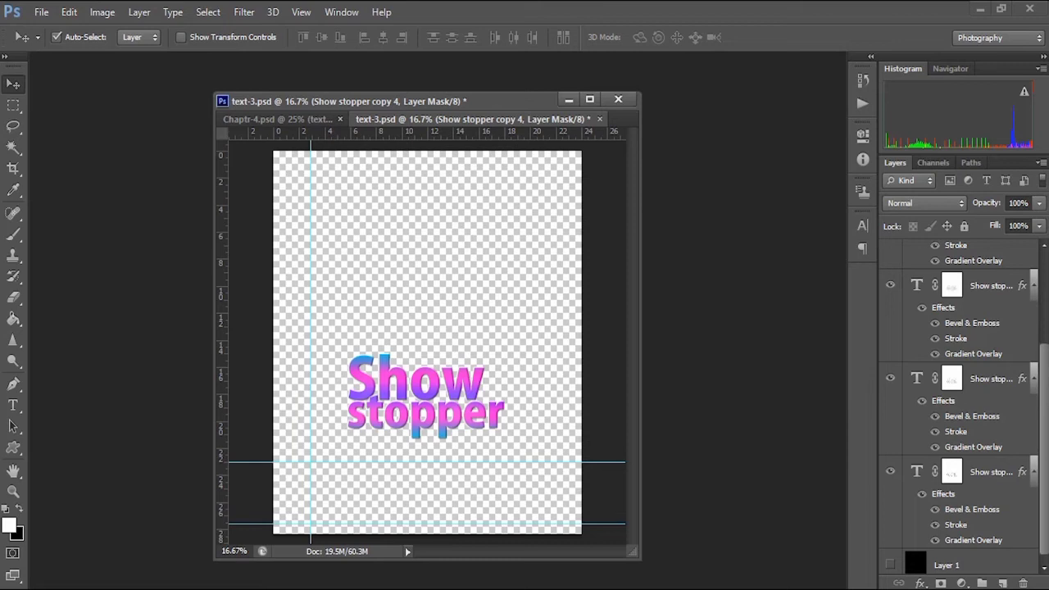
- Save and close the text-3 document, and hide and show its layer in the poster to compare the recoloured title
{"action": "left_click", "coordinate": [599, 119]}
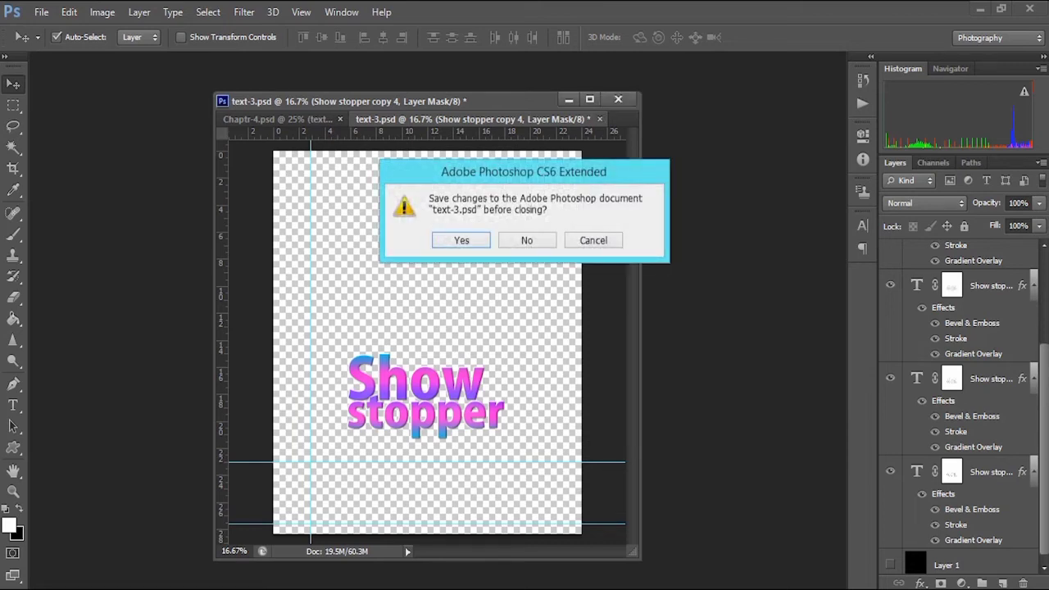
{"action": "left_click", "coordinate": [462, 240]}
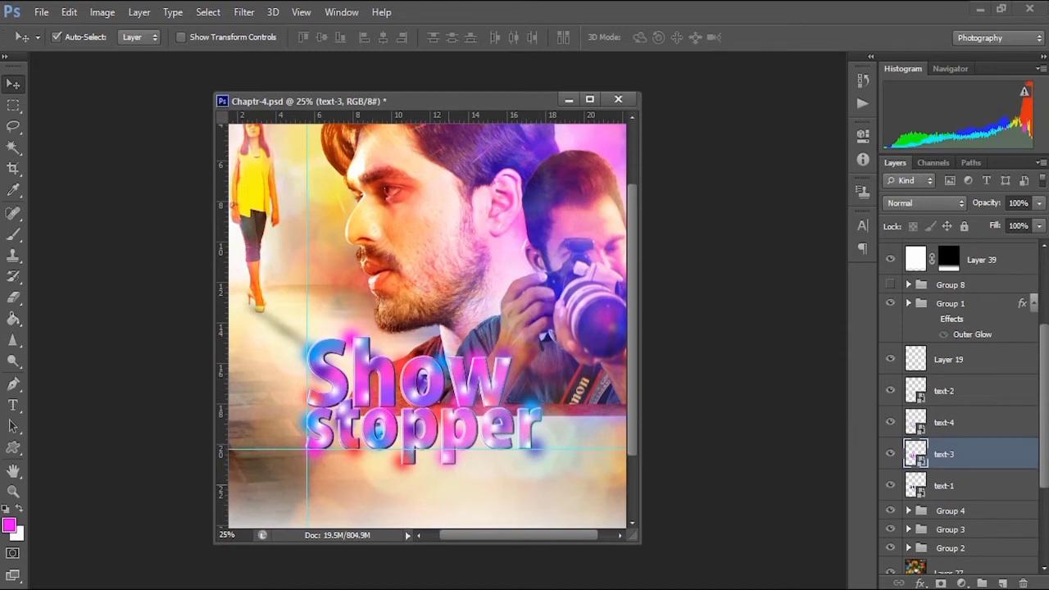
{"action": "left_click", "coordinate": [891, 453]}
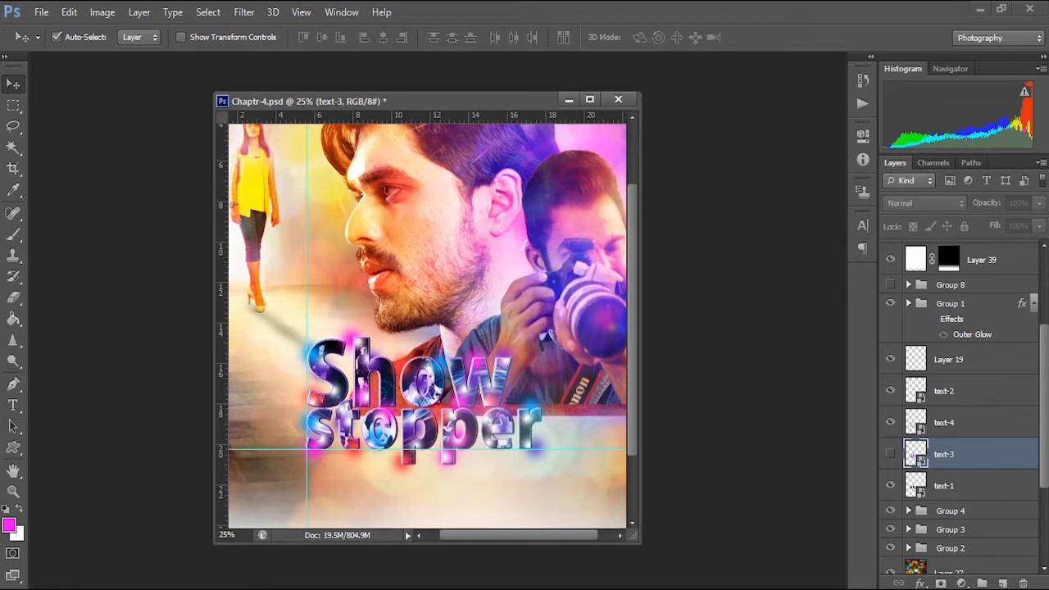
{"action": "left_click", "coordinate": [891, 453]}
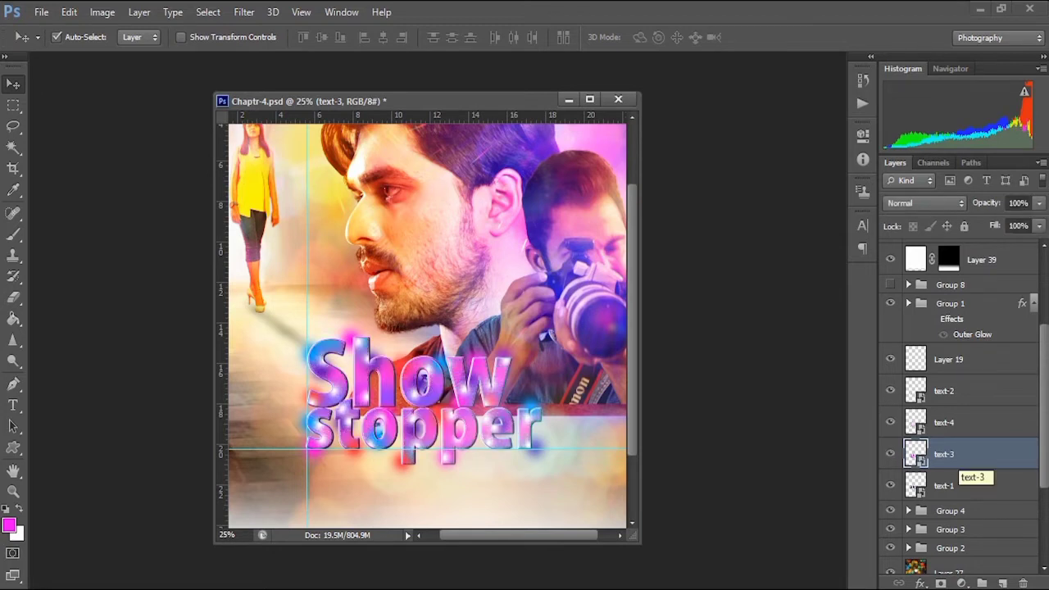
- Try the Linear Dodge (Add) blend mode on the text-3 layer and settle on Hard Light
{"action": "left_click", "coordinate": [924, 203]}
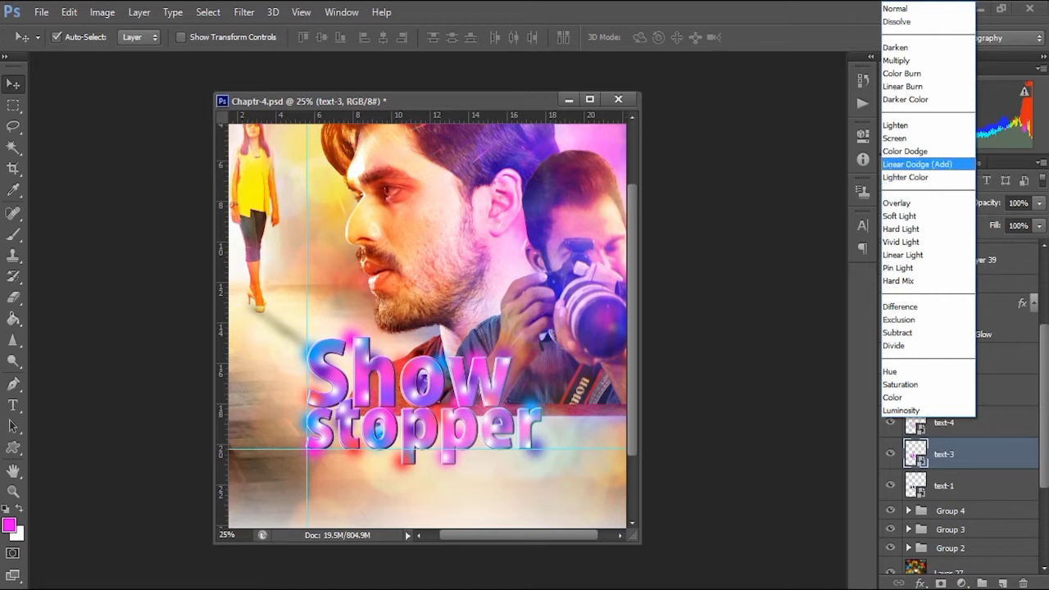
{"action": "left_click", "coordinate": [917, 164]}
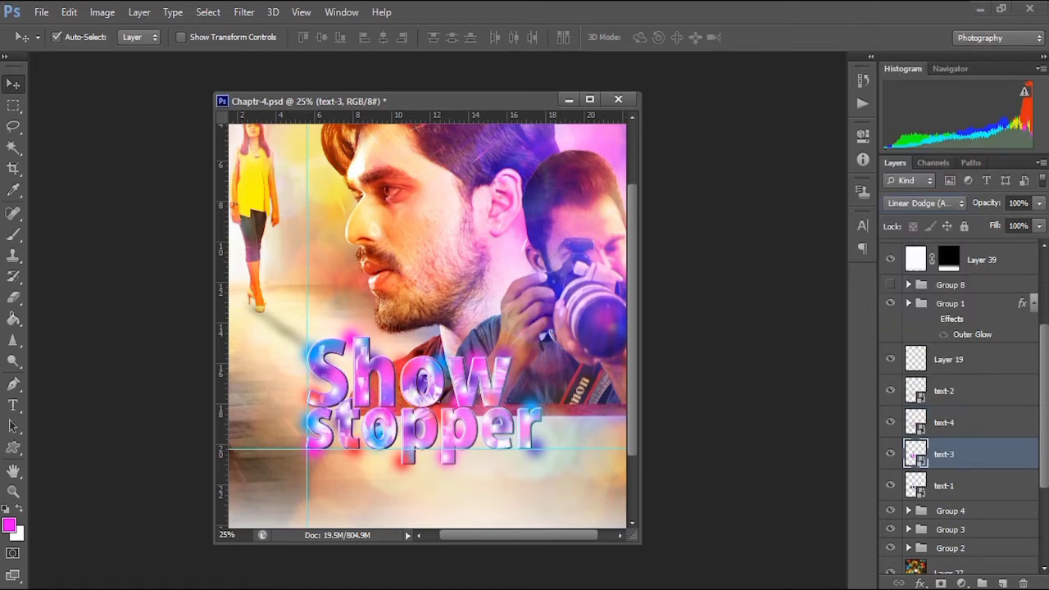
{"action": "left_click", "coordinate": [925, 203]}
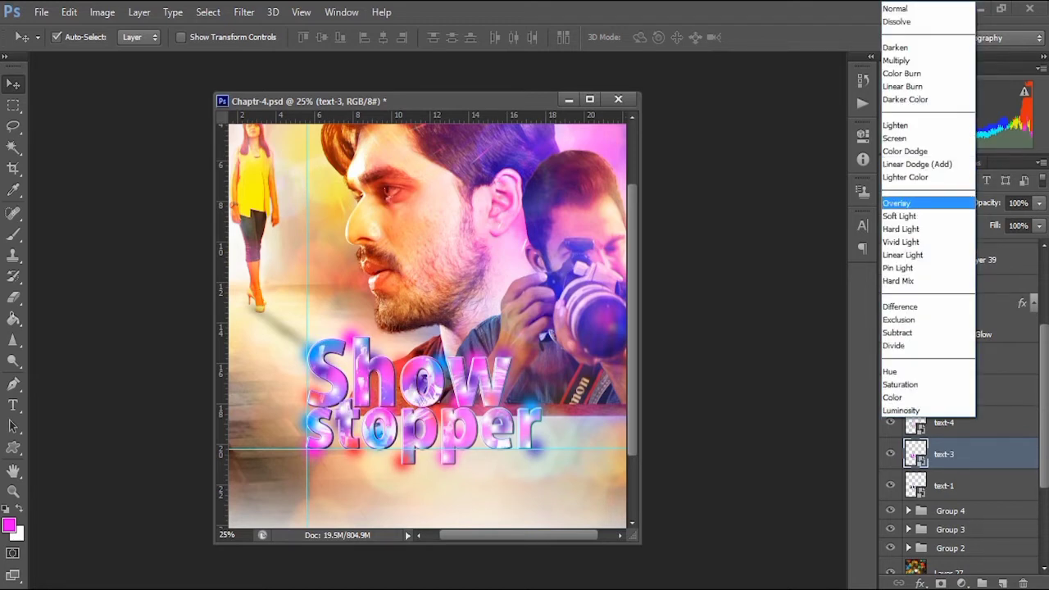
{"action": "left_click", "coordinate": [901, 229]}
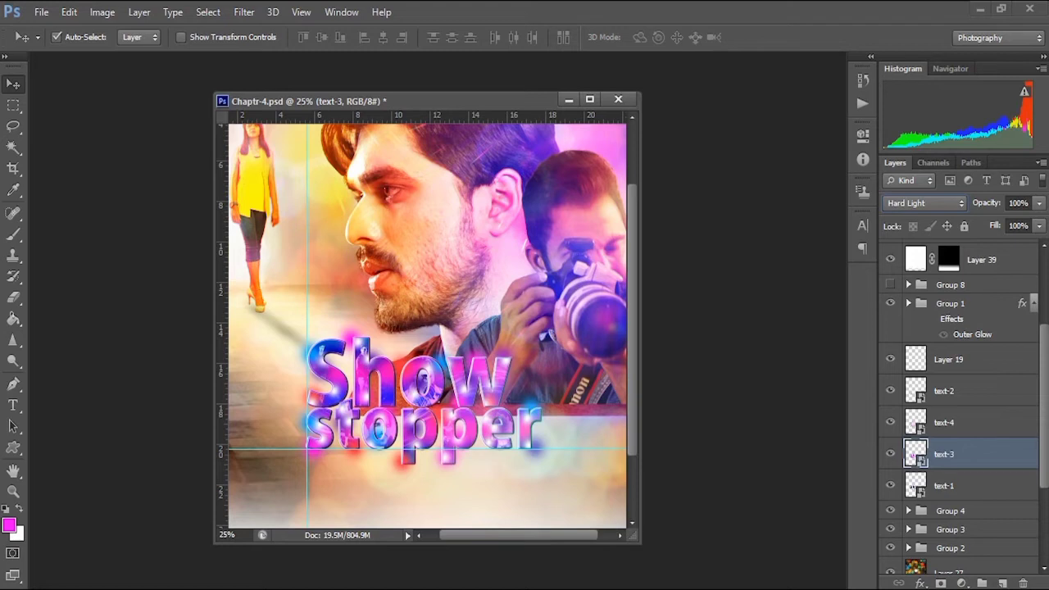
- Place a duplicate of text-1, named text-1 copy, directly above text-3 and set its blend mode to Hard Light
{"action": "left_click", "coordinate": [944, 486]}
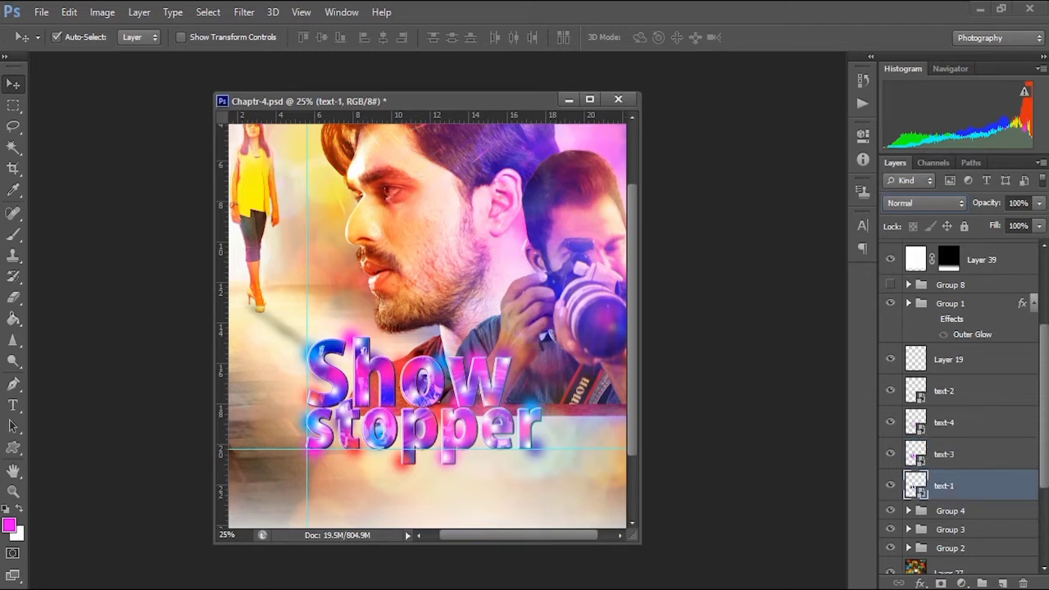
{"action": "right_click", "coordinate": [963, 486]}
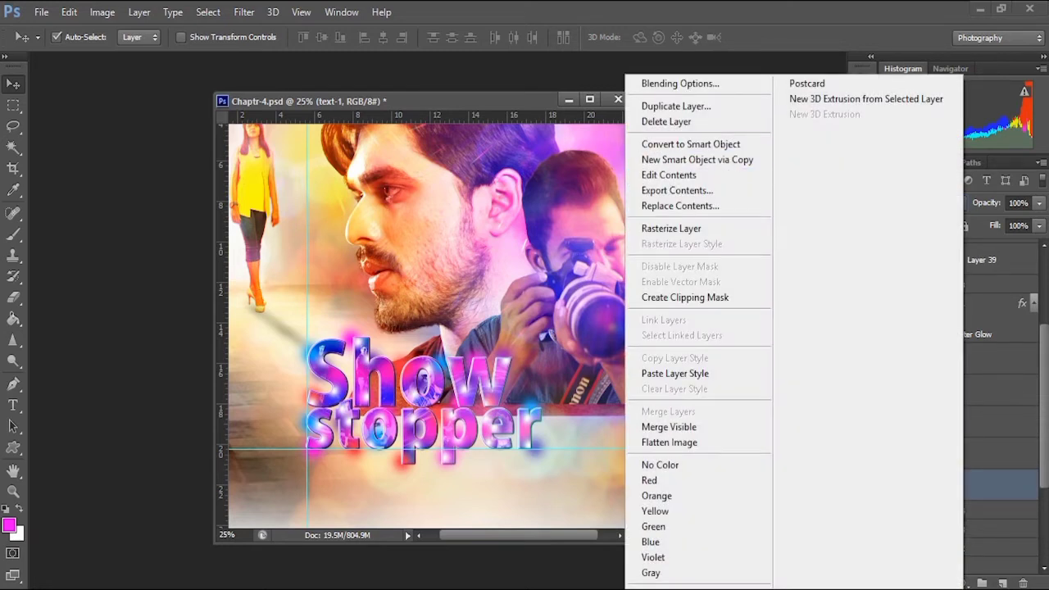
{"action": "left_click", "coordinate": [676, 106]}
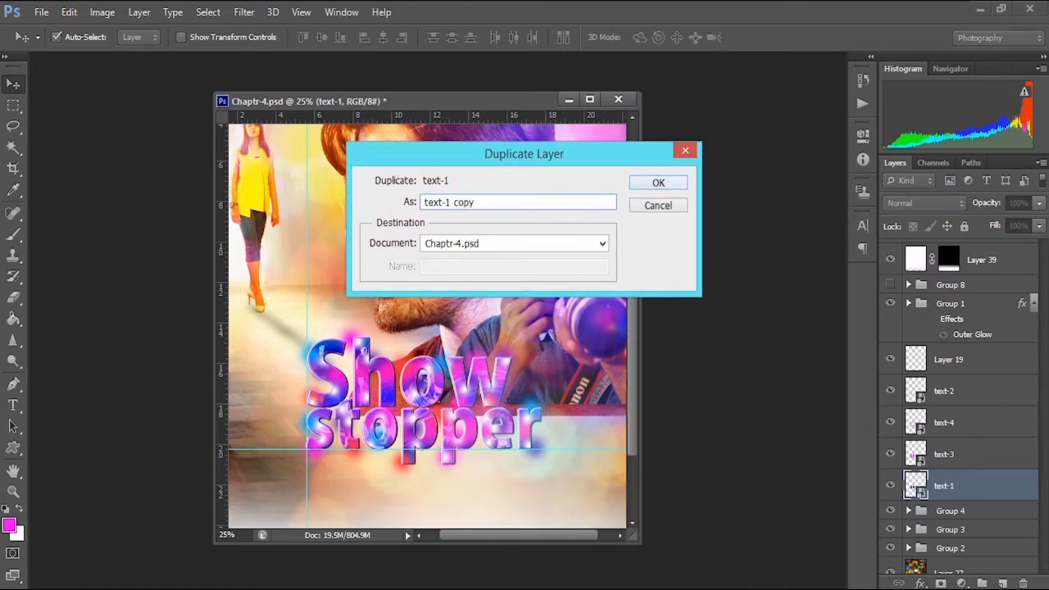
{"action": "key", "text": "Return"}
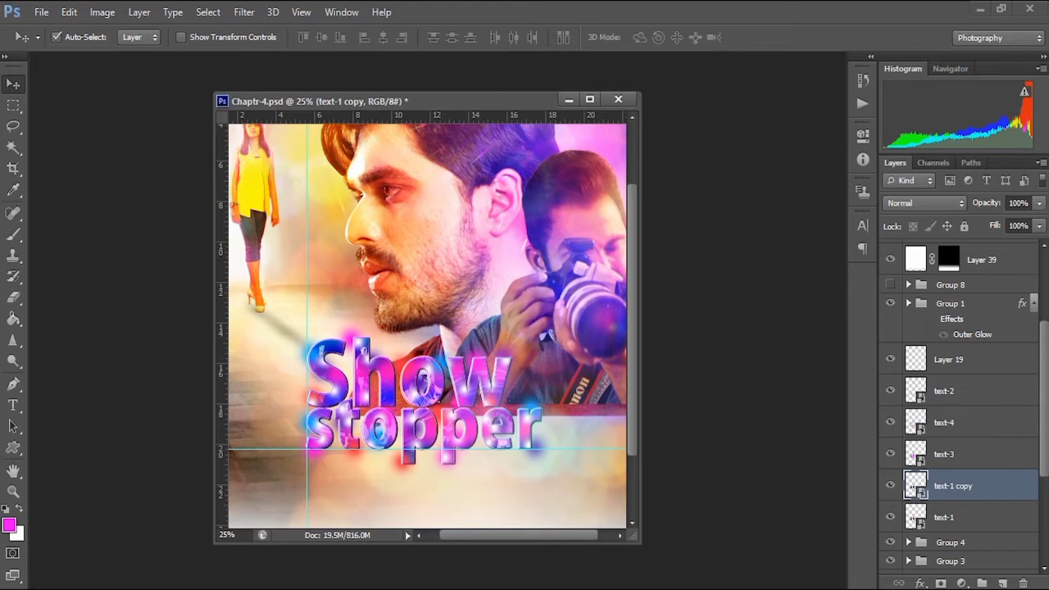
{"action": "left_click_drag", "start_coordinate": [910, 486], "coordinate": [912, 441]}
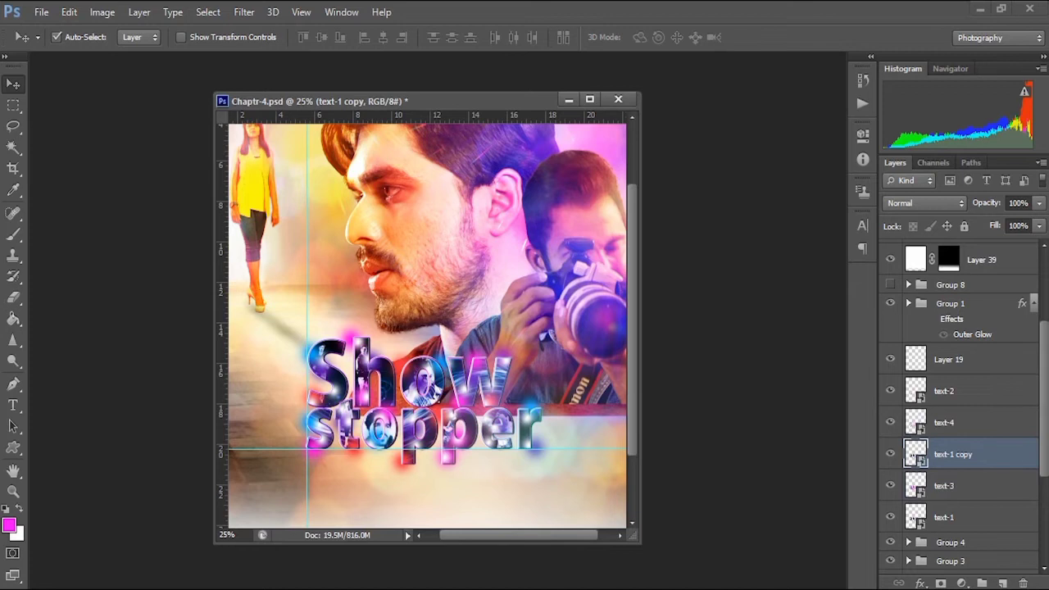
{"action": "left_click", "coordinate": [925, 203]}
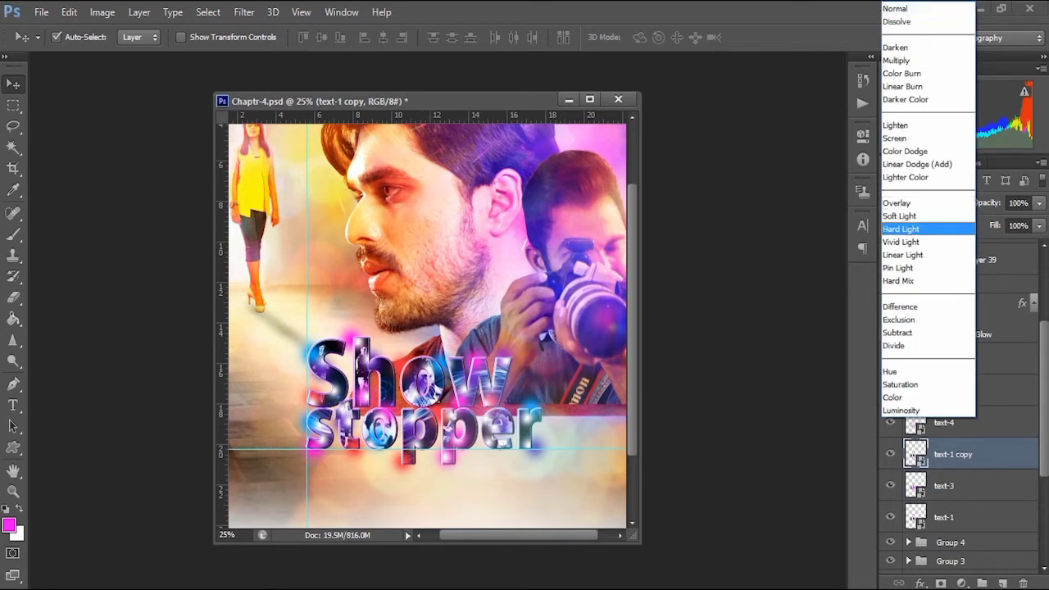
{"action": "left_click", "coordinate": [901, 228]}
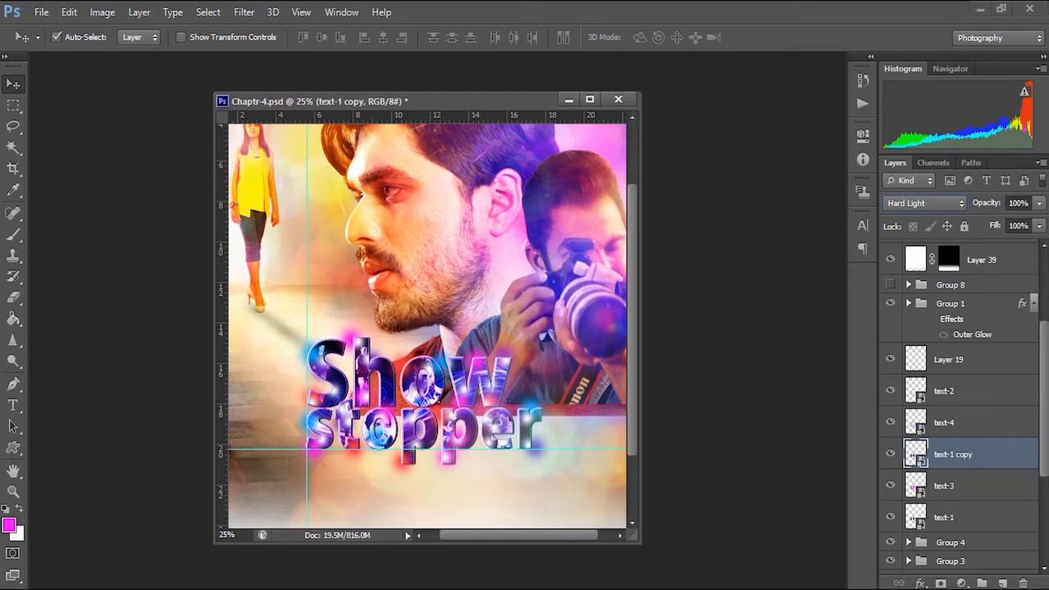
- Select the text-4 layer and hide and show it to compare its effect on the title
{"action": "left_click", "coordinate": [944, 423]}
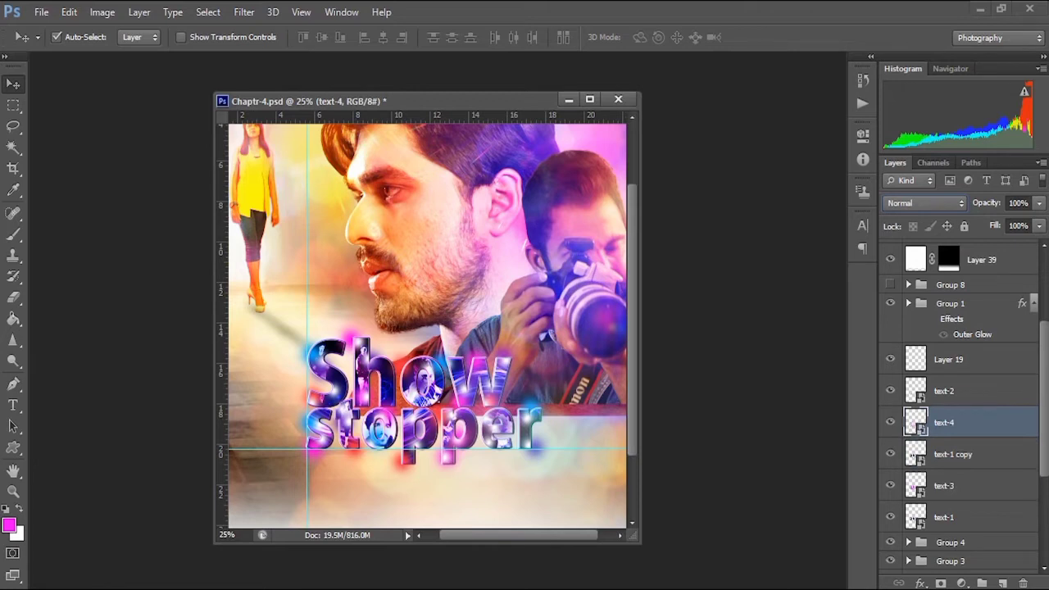
{"action": "left_click", "coordinate": [890, 423]}
{"action": "left_click", "coordinate": [891, 422]}
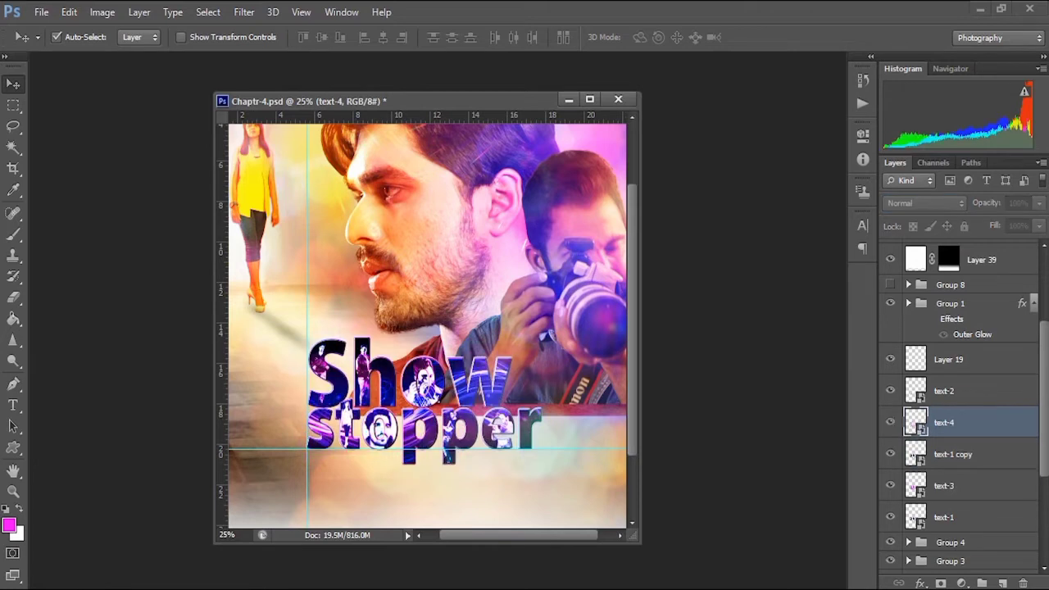
- Try the Linear Dodge (Add) and Overlay blend modes on the text-4 layer
{"action": "left_click", "coordinate": [926, 202]}
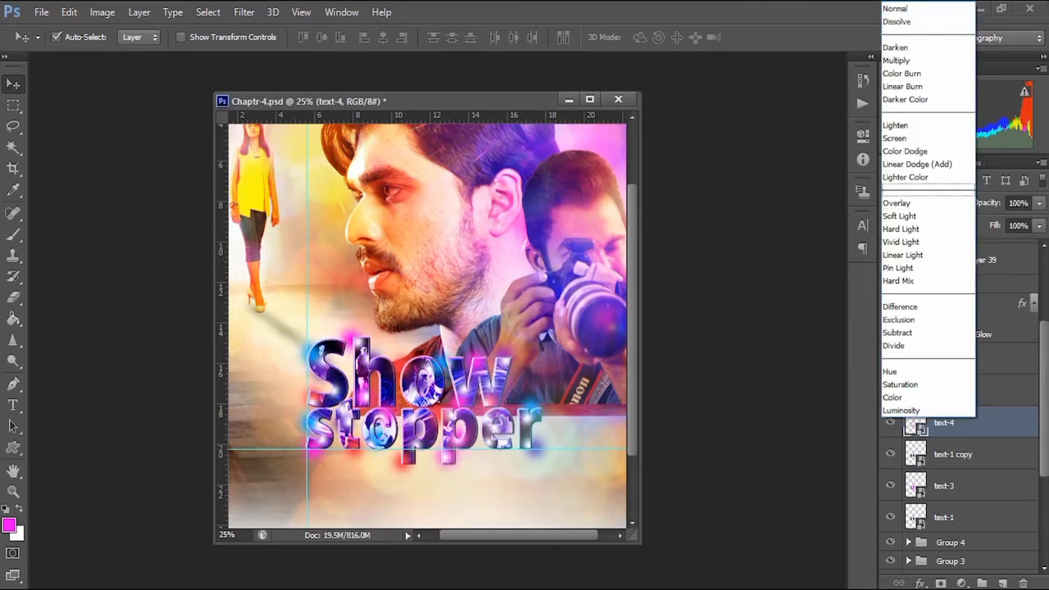
{"action": "left_click", "coordinate": [910, 134]}
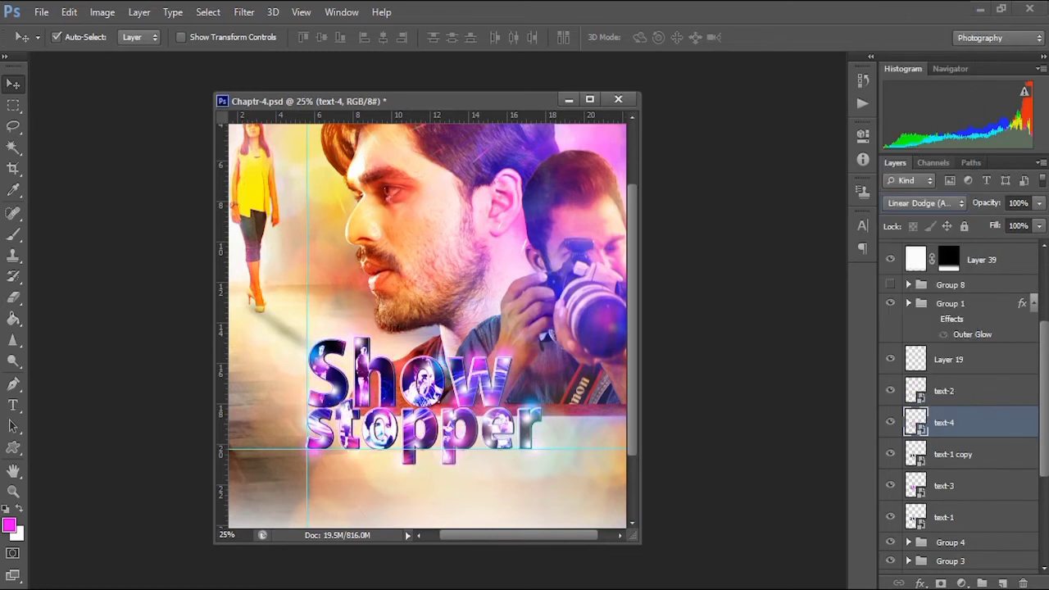
{"action": "left_click", "coordinate": [926, 203]}
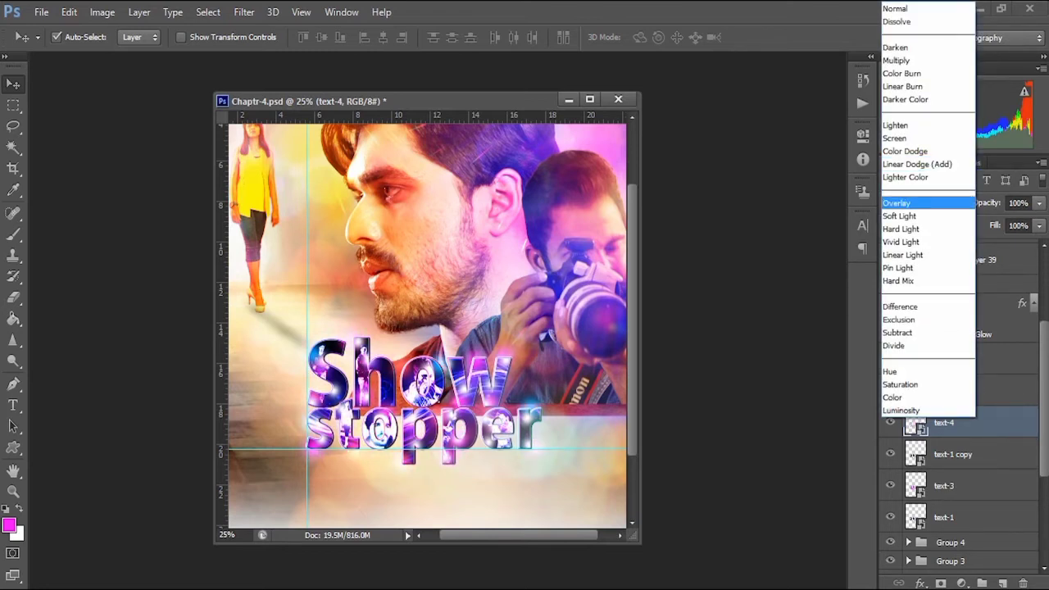
{"action": "key", "text": "Return"}
- Set the blend mode of the text-4 layer to Screen
{"action": "left_click", "coordinate": [925, 203]}
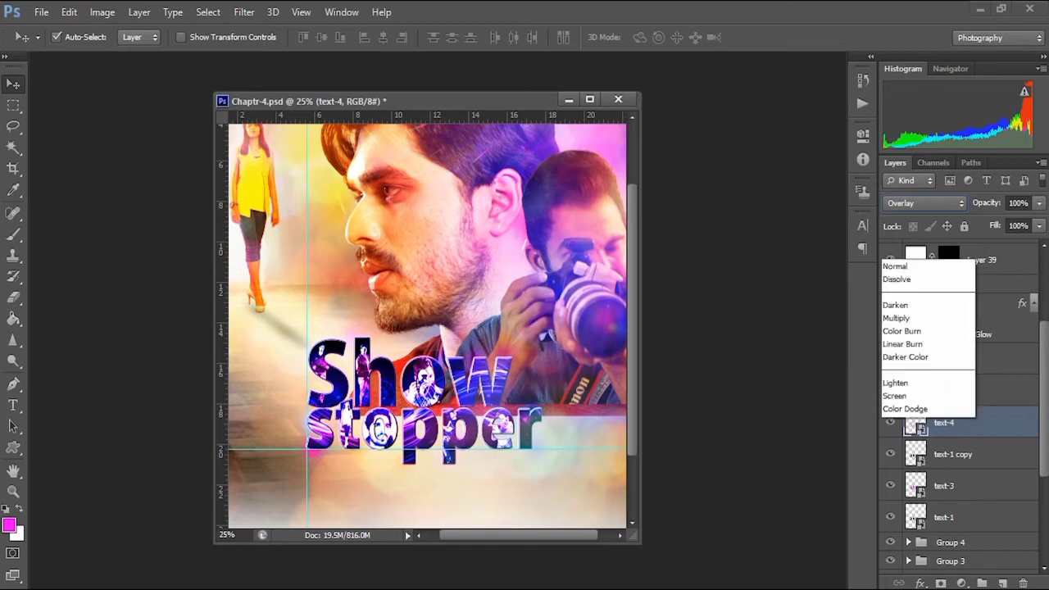
{"action": "key", "text": "Up"}
{"action": "key", "text": "Up"}
{"action": "key", "text": "Up"}
{"action": "key", "text": "Up"}
{"action": "key", "text": "Up"}
{"action": "key", "text": "Up"}
{"action": "key", "text": "Up"}
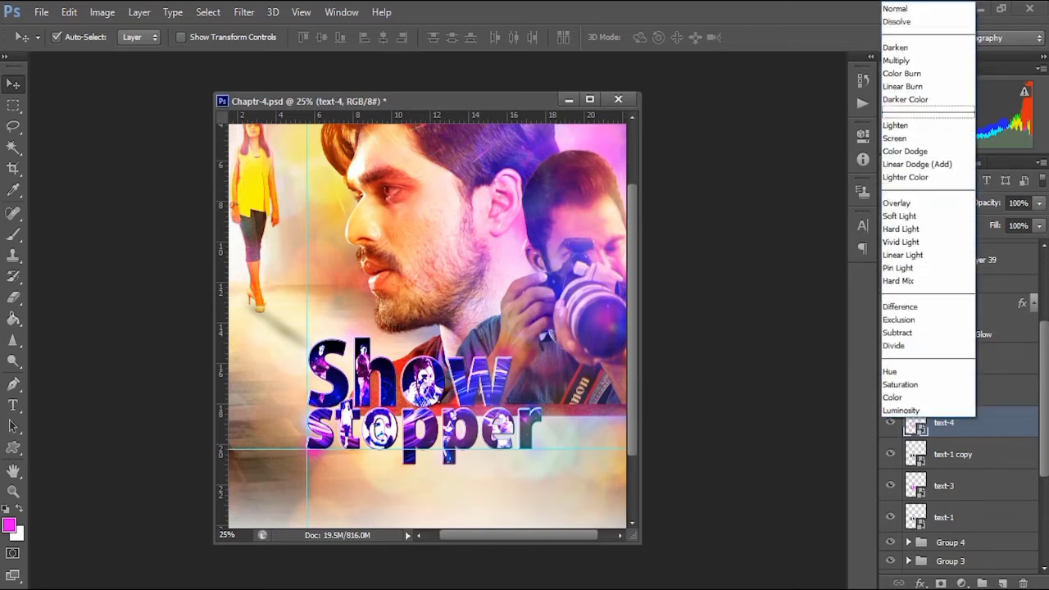
{"action": "key", "text": "Return"}
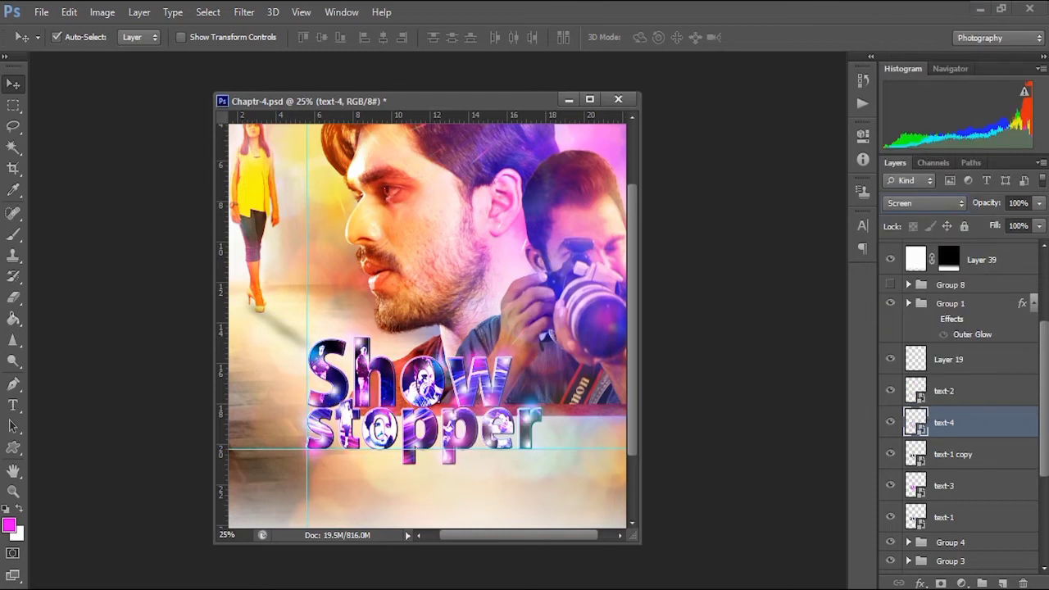
- Set the blend mode of the text-2 layer to Linear Dodge (Add)
{"action": "left_click", "coordinate": [951, 391]}
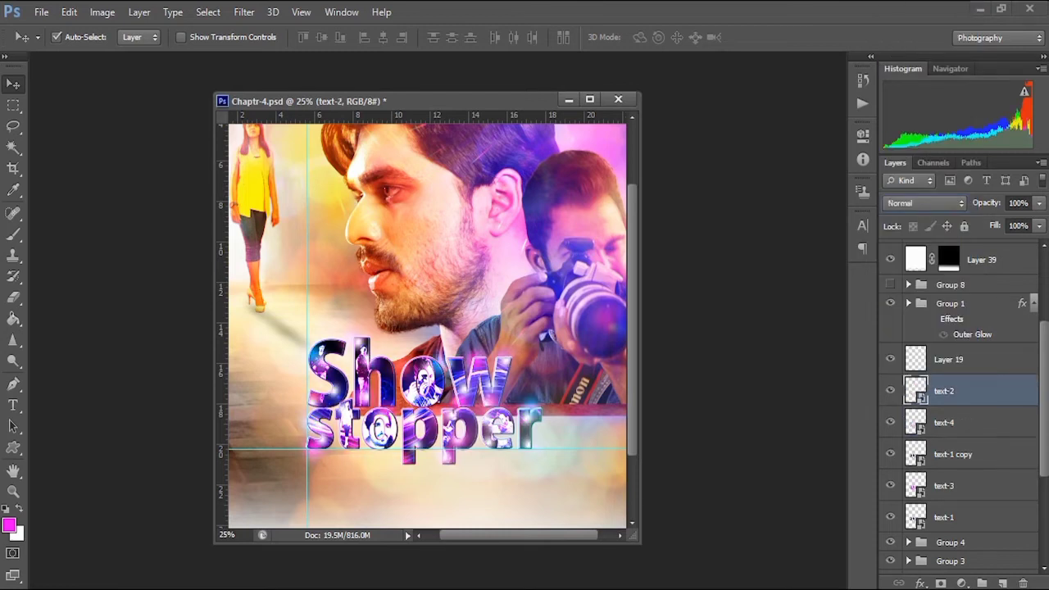
{"action": "left_click", "coordinate": [924, 204]}
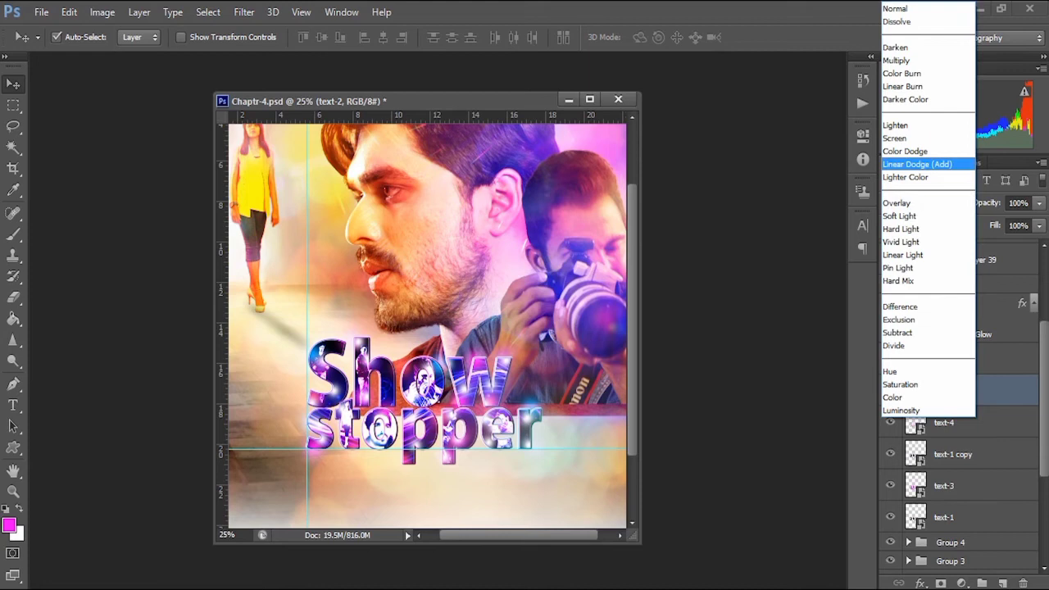
{"action": "left_click", "coordinate": [925, 163]}
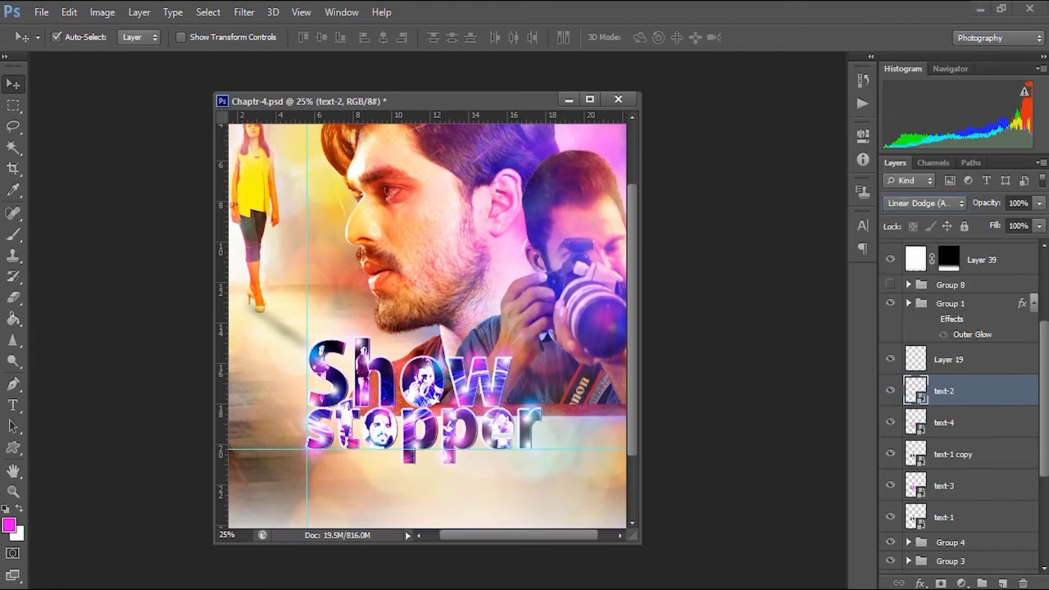
- Try Overlay and another blend mode on the text-1 copy layer
{"action": "left_click", "coordinate": [953, 454]}
{"action": "left_click", "coordinate": [925, 202]}
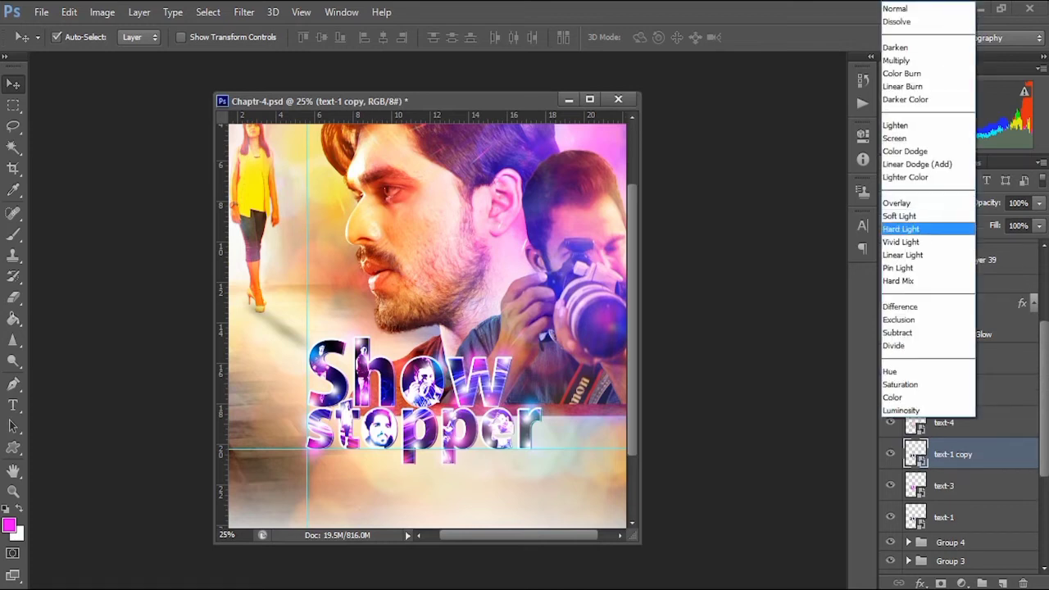
{"action": "left_click", "coordinate": [910, 200]}
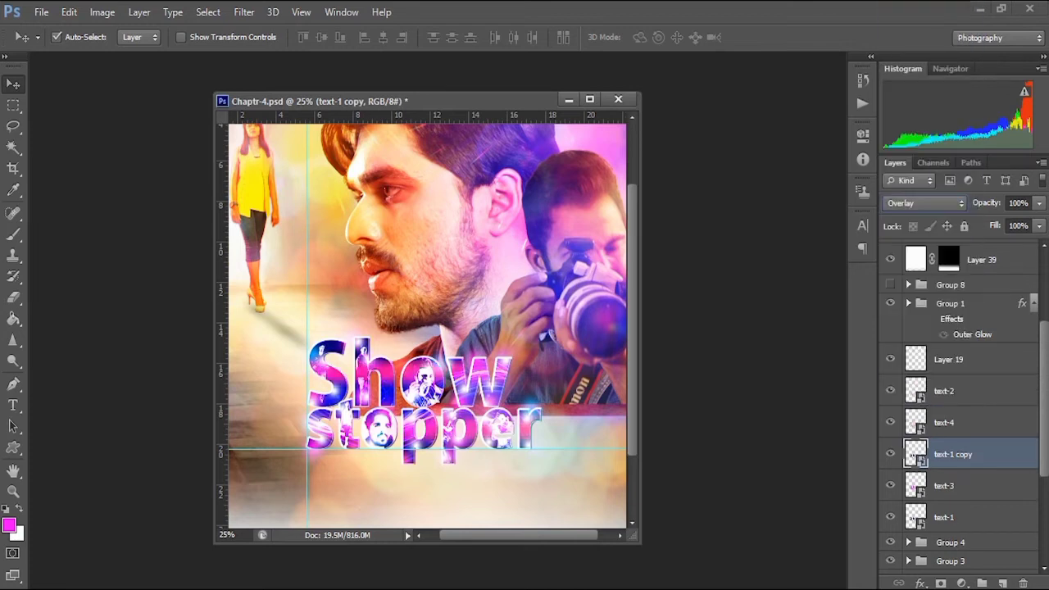
{"action": "left_click", "coordinate": [925, 203]}
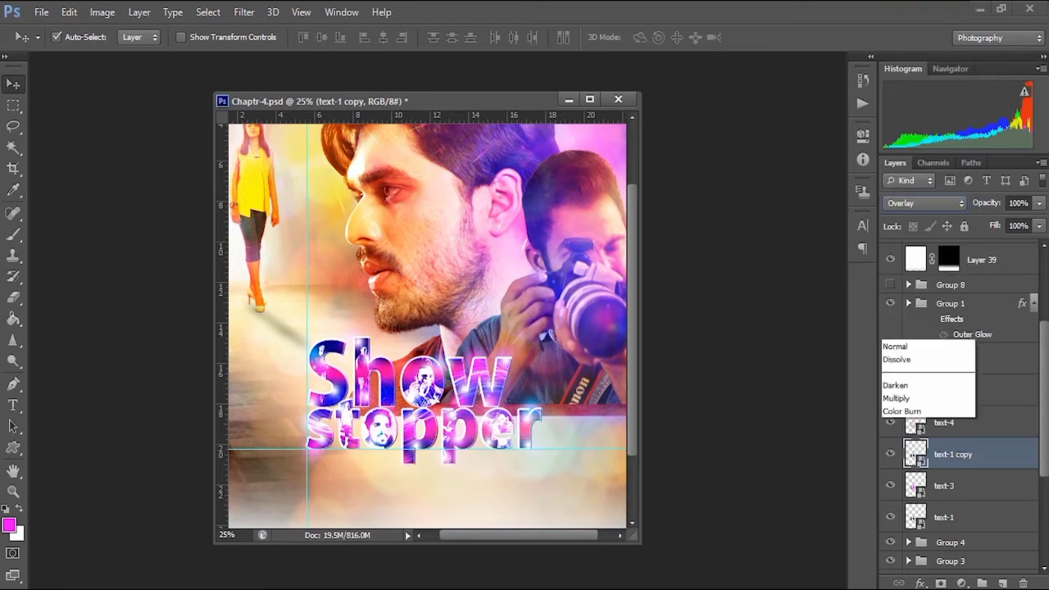
{"action": "left_click", "coordinate": [910, 241]}
- Move the text-3 layer above text-1 copy and try several blend modes on it, including Normal and Soft Light
{"action": "left_click", "coordinate": [951, 486]}
{"action": "left_click", "coordinate": [925, 203]}
{"action": "left_click", "coordinate": [910, 242]}
{"action": "left_click_drag", "start_coordinate": [951, 486], "coordinate": [950, 440]}
{"action": "left_click", "coordinate": [925, 203]}
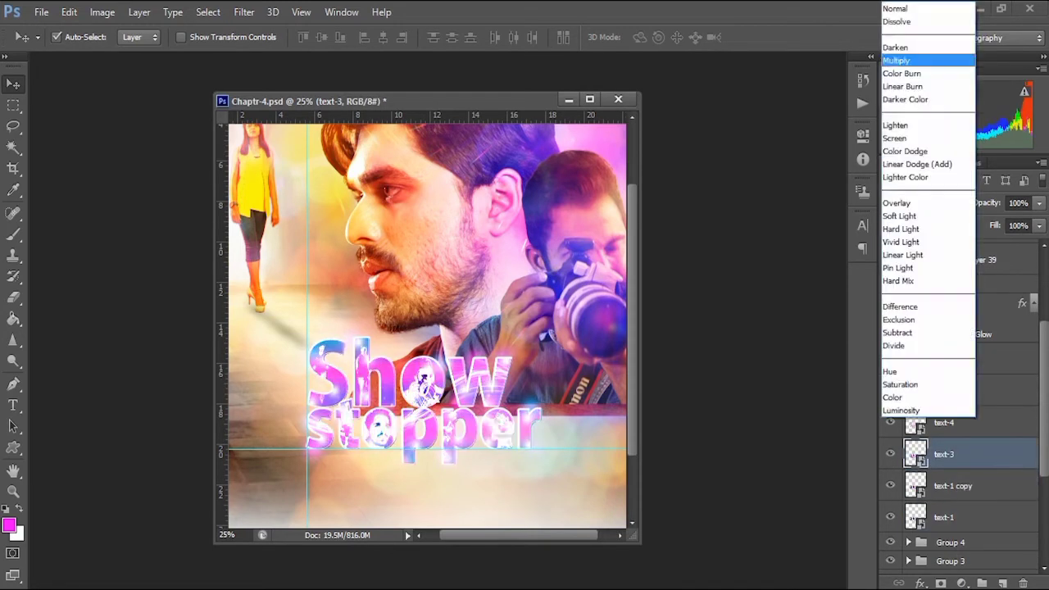
{"action": "left_click", "coordinate": [896, 9]}
{"action": "left_click", "coordinate": [951, 423]}
{"action": "left_click", "coordinate": [951, 454]}
{"action": "left_click", "coordinate": [925, 203]}
{"action": "left_click", "coordinate": [900, 216]}
- Reapply Linear Dodge (Add) to the text-2 layer and move the text-1 copy layer above it
{"action": "left_click", "coordinate": [944, 391]}
{"action": "left_click", "coordinate": [924, 203]}
{"action": "left_click", "coordinate": [914, 166]}
{"action": "left_click_drag", "start_coordinate": [953, 486], "coordinate": [952, 377]}
- Set the blend mode of the text-4 layer to Overlay and select the text-3 layer
{"action": "left_click", "coordinate": [944, 454]}
{"action": "left_click", "coordinate": [925, 204]}
{"action": "left_click", "coordinate": [902, 204]}
{"action": "left_click", "coordinate": [951, 486]}
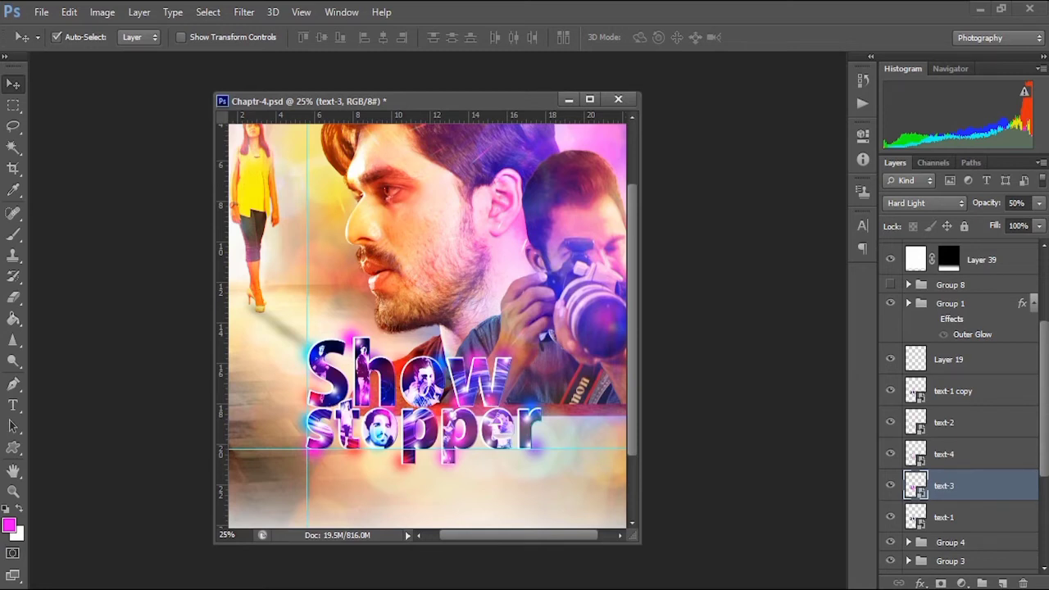
- Show Group 7 with the film credits and fit the whole poster in view
{"action": "scroll", "coordinate": [963, 402], "scroll_direction": "down", "scroll_amount": 3}
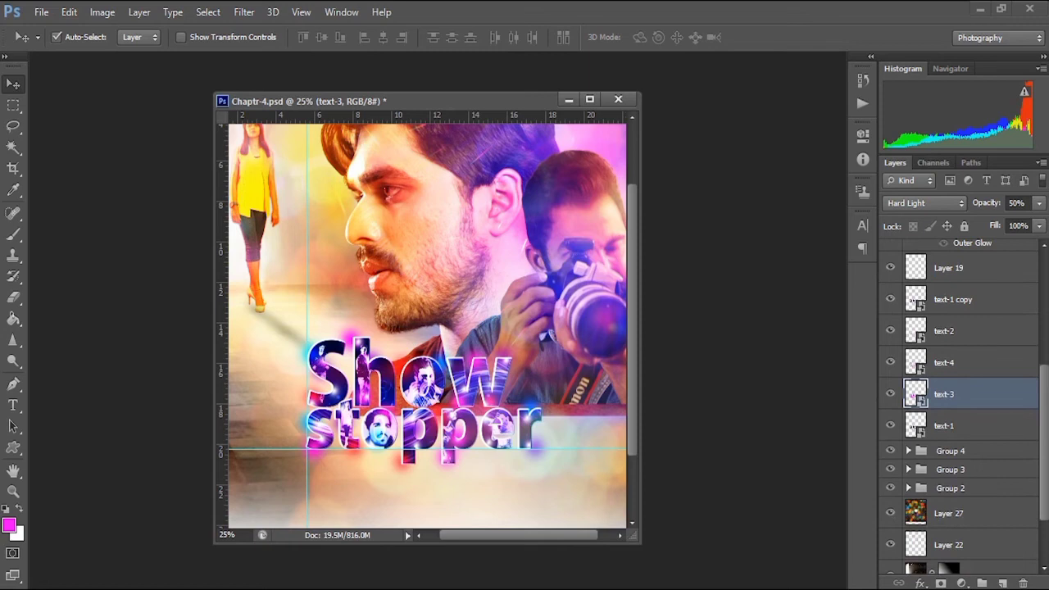
{"action": "scroll", "coordinate": [964, 402], "scroll_direction": "down", "scroll_amount": 2}
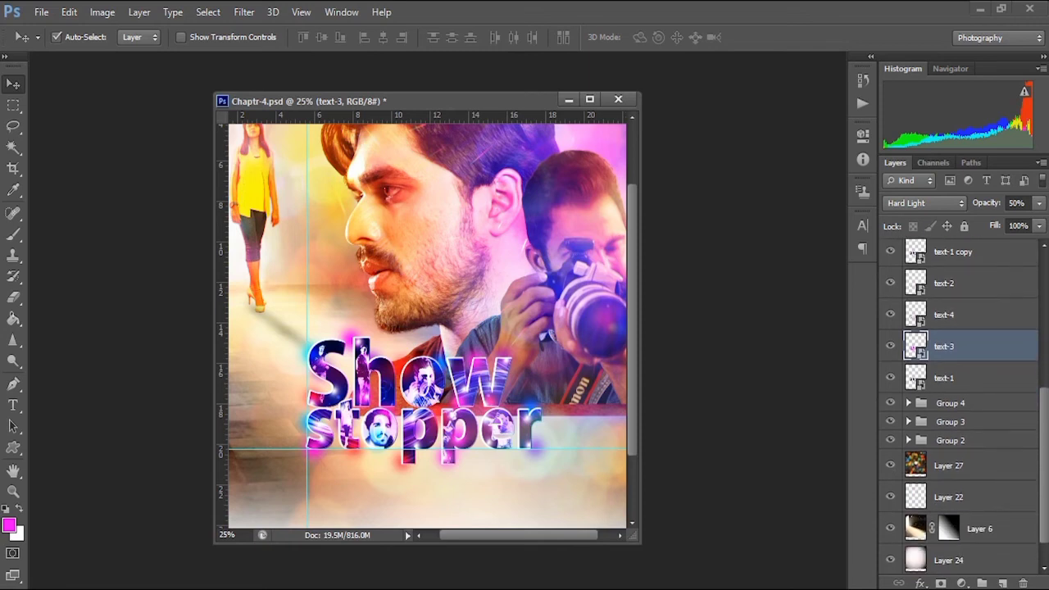
{"action": "scroll", "coordinate": [427, 326], "scroll_direction": "down", "scroll_amount": 3}
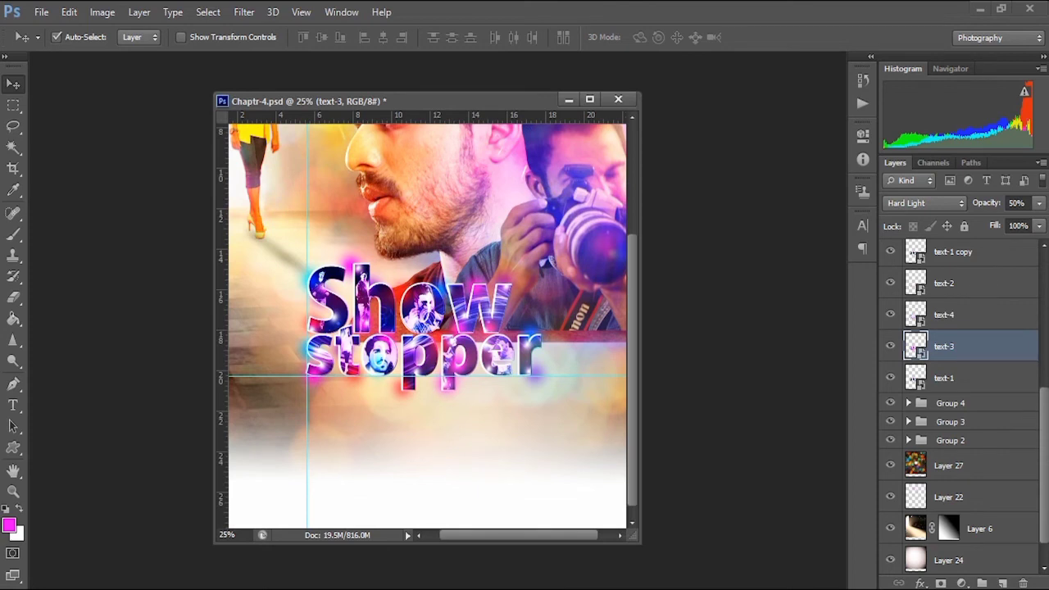
{"action": "scroll", "coordinate": [963, 401], "scroll_direction": "down", "scroll_amount": 1}
{"action": "scroll", "coordinate": [963, 401], "scroll_direction": "up", "scroll_amount": 6}
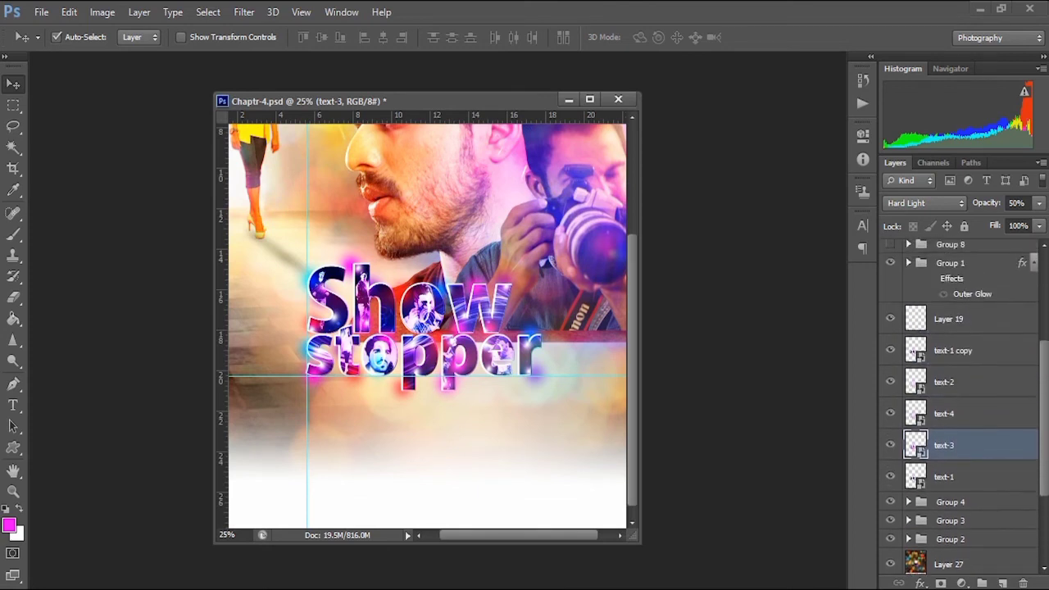
{"action": "scroll", "coordinate": [964, 401], "scroll_direction": "up", "scroll_amount": 3}
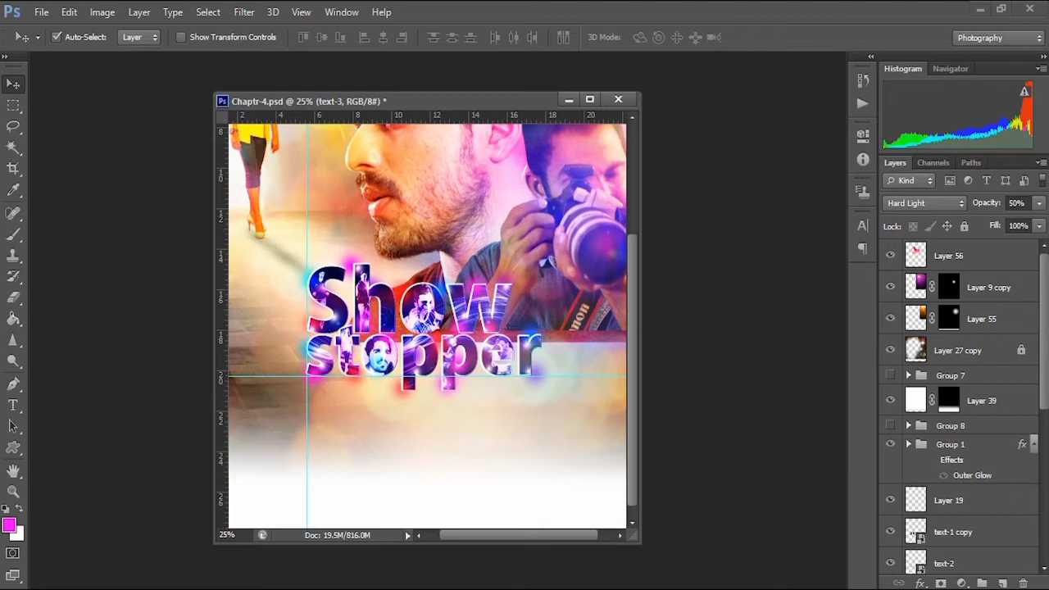
{"action": "left_click", "coordinate": [890, 376]}
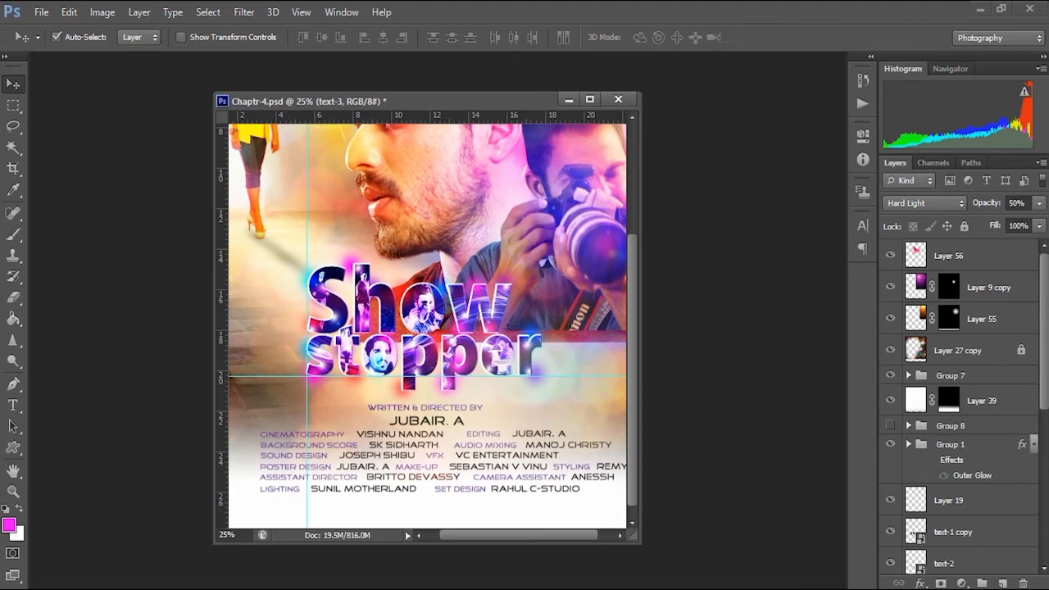
{"action": "double_click", "coordinate": [13, 471]}
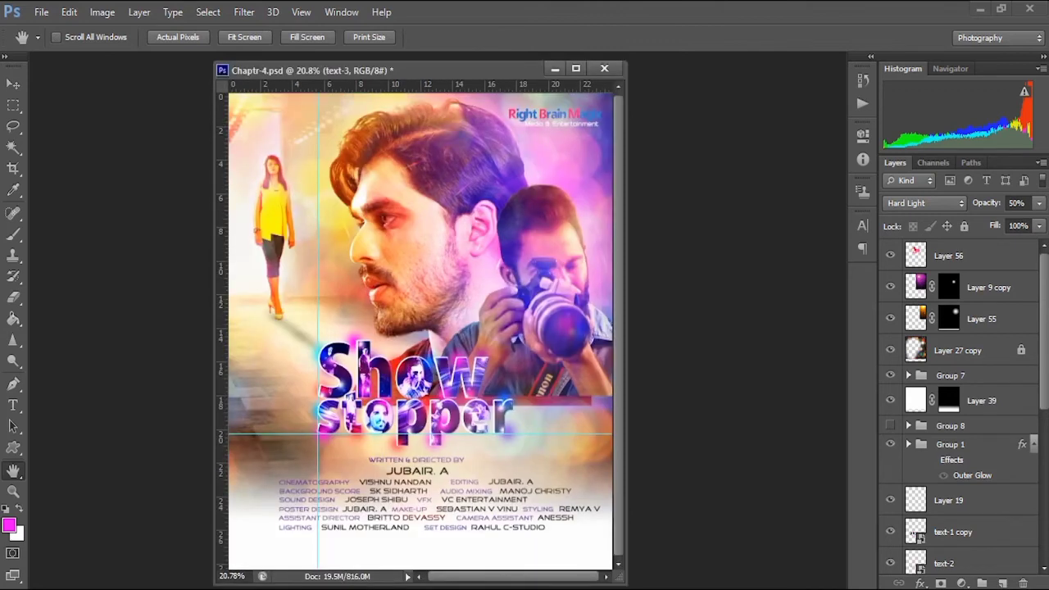
- Show Group 8 with the row of sponsor logos along the poster's lower edge
{"action": "scroll", "coordinate": [959, 406], "scroll_direction": "down", "scroll_amount": 1}
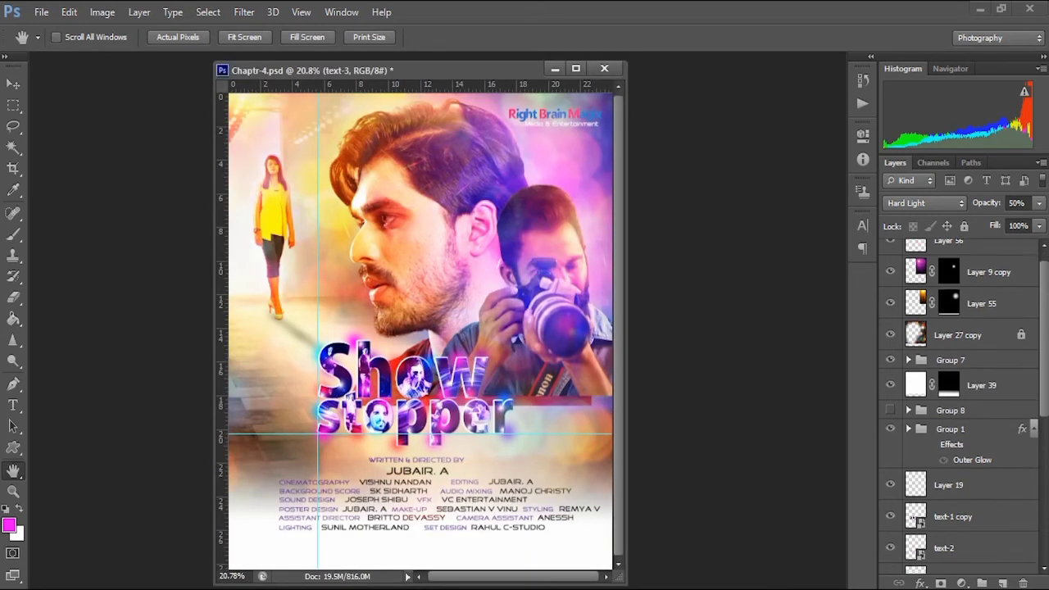
{"action": "left_click", "coordinate": [890, 390]}
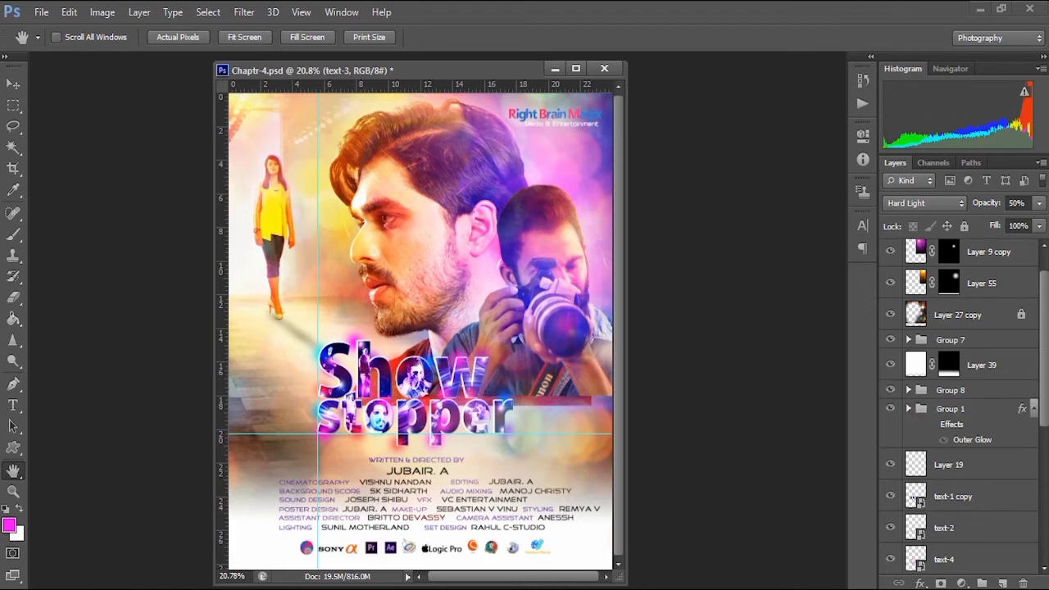
{"action": "left_click", "coordinate": [890, 390]}
{"action": "left_click", "coordinate": [890, 390]}
{"action": "scroll", "coordinate": [959, 410], "scroll_direction": "down", "scroll_amount": 5}
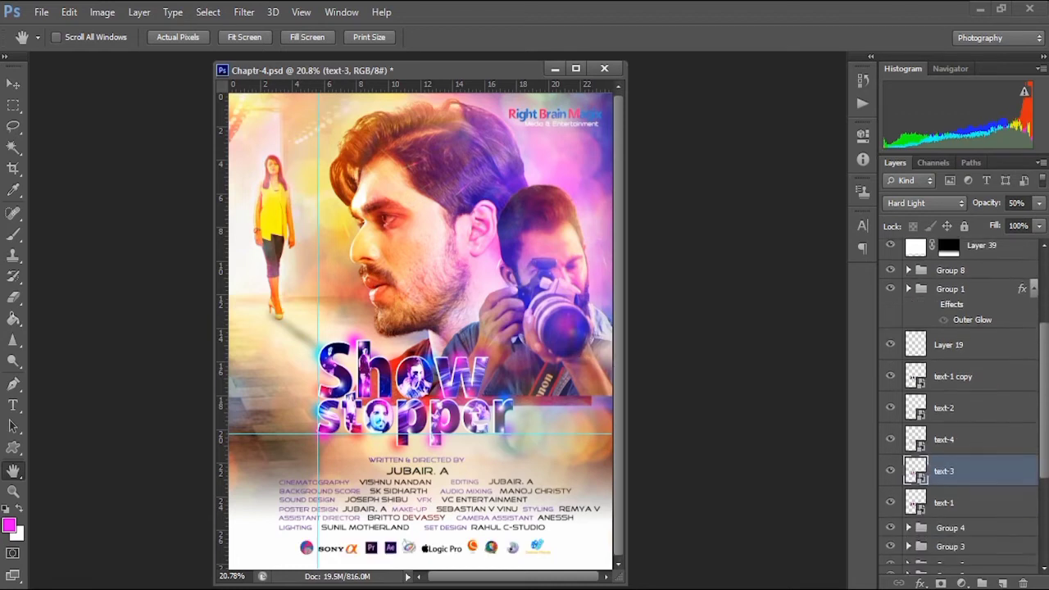
{"action": "scroll", "coordinate": [959, 410], "scroll_direction": "up", "scroll_amount": 5}
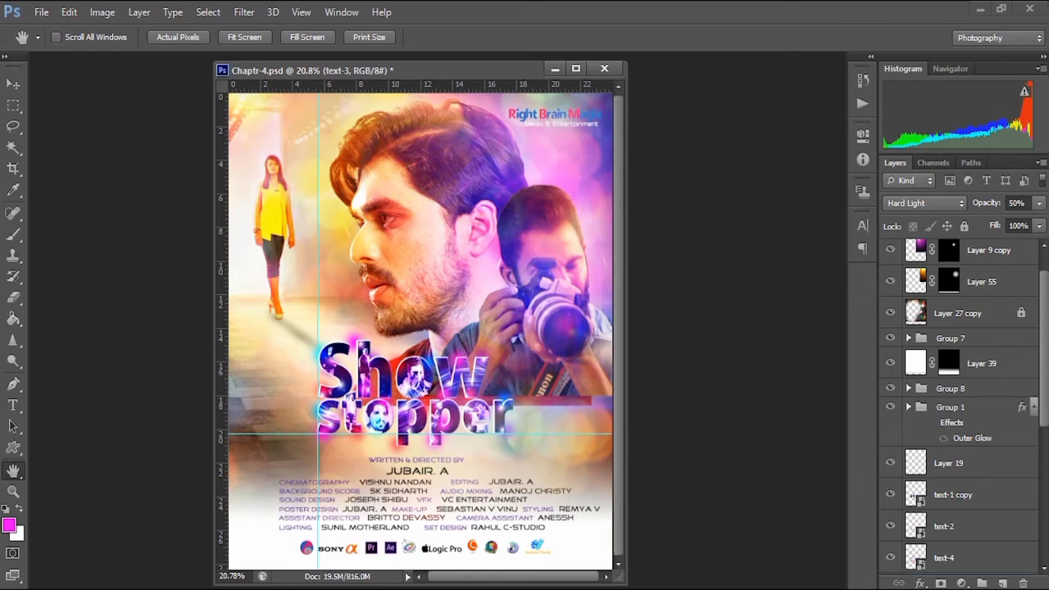
{"action": "scroll", "coordinate": [959, 410], "scroll_direction": "down", "scroll_amount": 5}
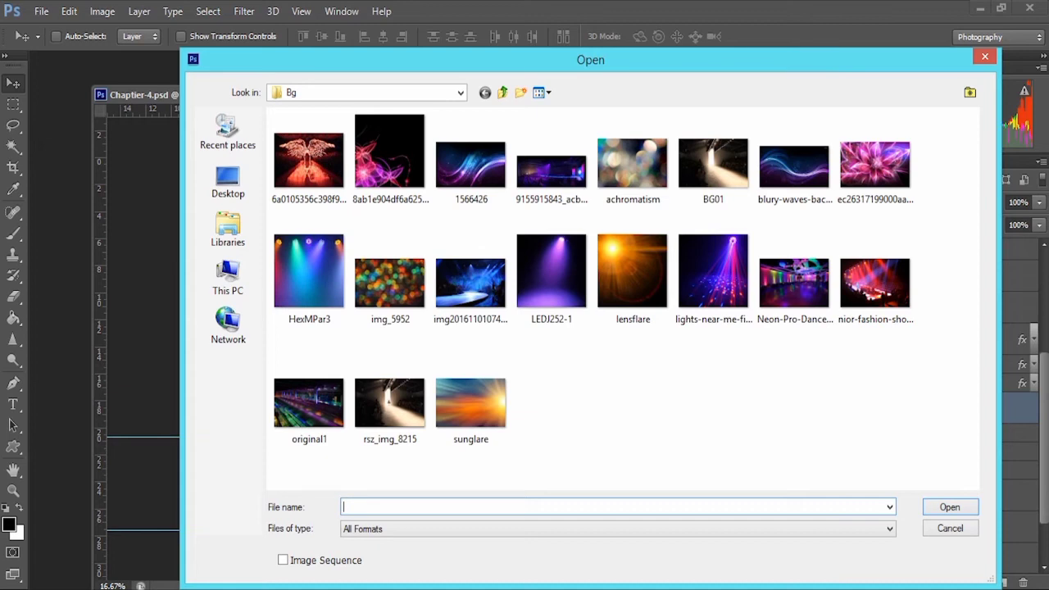
- Open the achromatism bokeh image from the Bg folder
{"action": "left_click", "coordinate": [633, 164]}
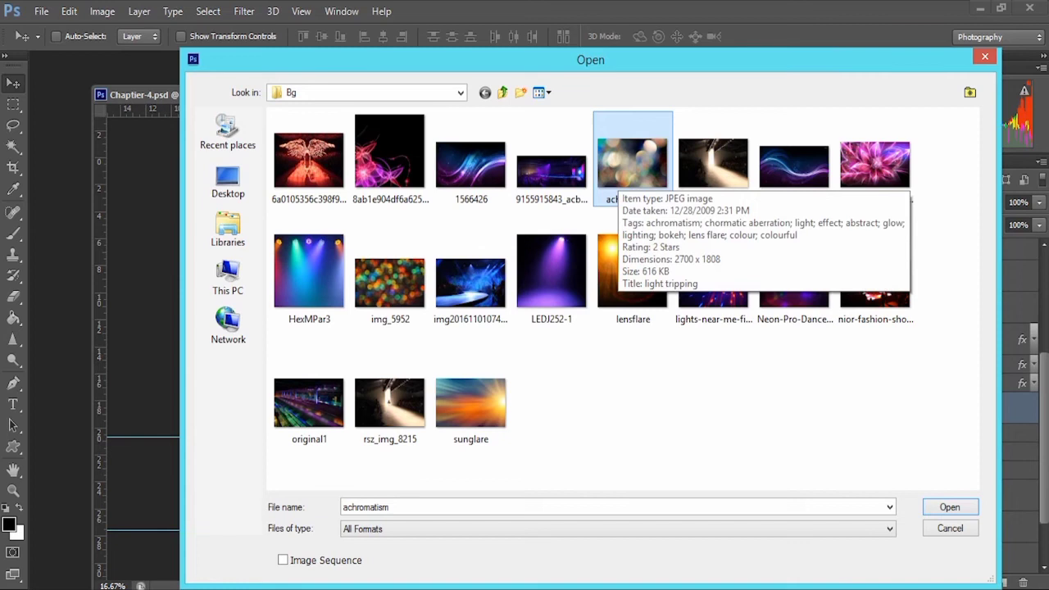
{"action": "left_click", "coordinate": [390, 278]}
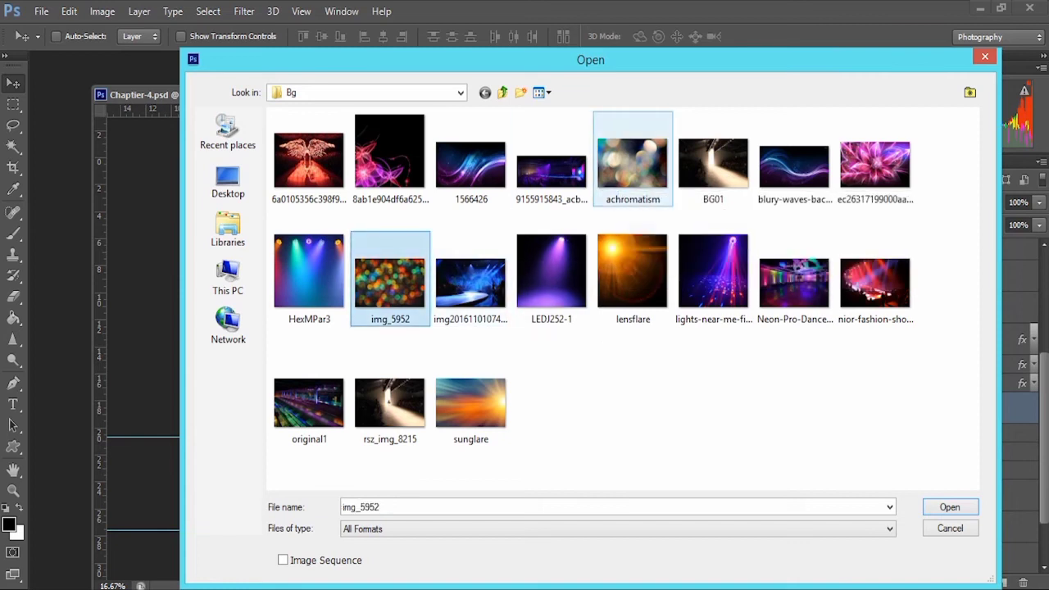
{"action": "double_click", "coordinate": [633, 164]}
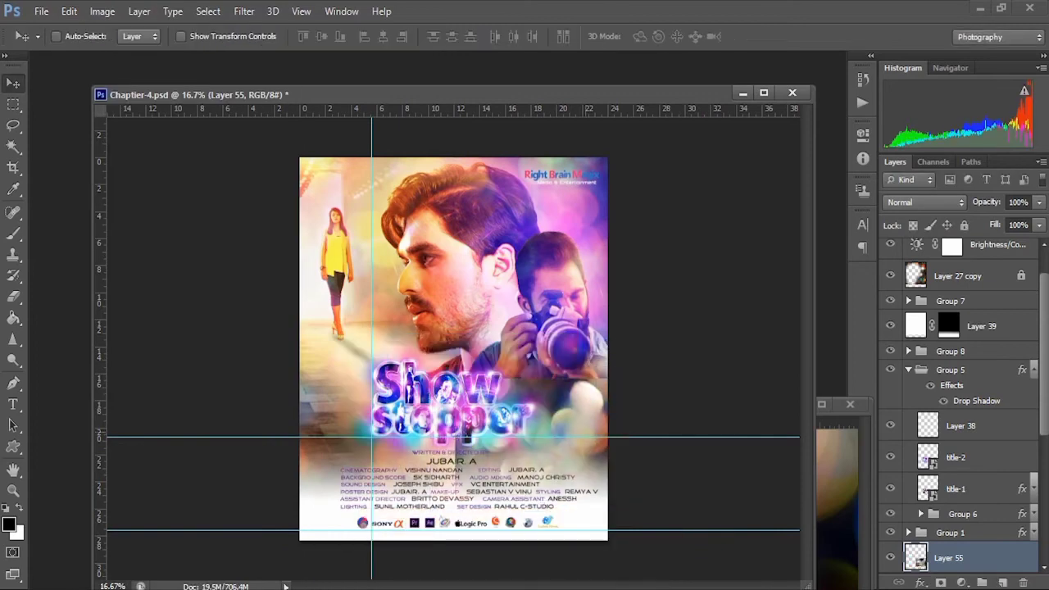
- Erase on the mask of Layer 55 to blend its bokeh around the title, and try another blend mode on the layer
{"action": "left_click", "coordinate": [19, 508]}
{"action": "mouse_move", "coordinate": [475, 379]}
{"action": "left_mouse_down"}
{"action": "mouse_move", "coordinate": [594, 381]}
{"action": "mouse_move", "coordinate": [541, 459]}
{"action": "left_mouse_up"}
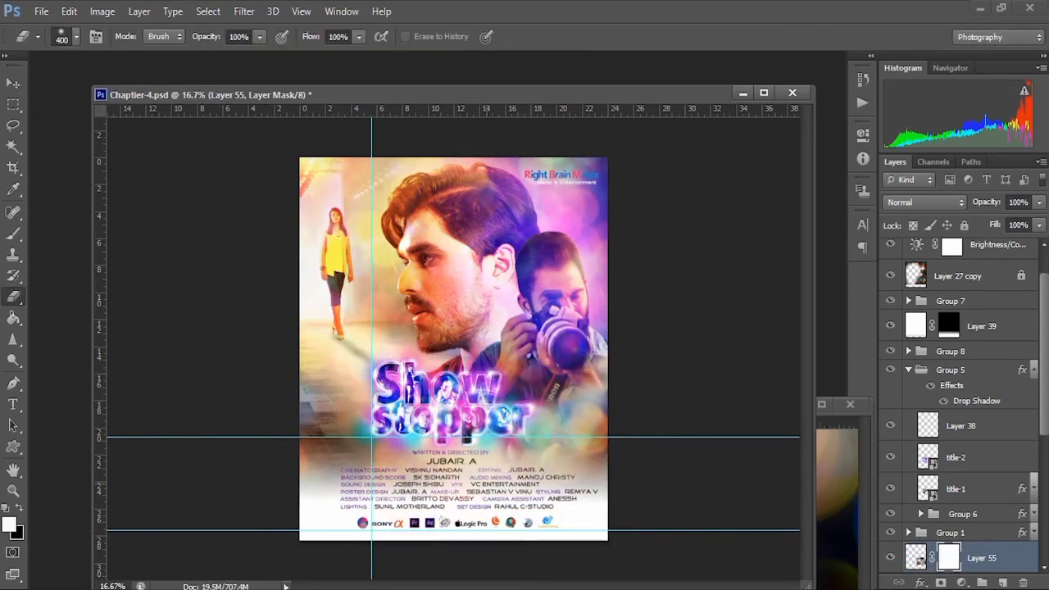
{"action": "key", "text": "v"}
{"action": "left_click", "coordinate": [925, 203]}
{"action": "left_click", "coordinate": [913, 226]}
{"action": "left_click", "coordinate": [924, 203]}
- Bring the multicoloured bokeh image into the poster, resize it and position it behind the title
{"action": "left_click_drag", "start_coordinate": [942, 427], "coordinate": [492, 361]}
{"action": "key", "text": "ctrl+t"}
{"action": "left_click_drag", "start_coordinate": [234, 37], "coordinate": [223, 37]}
{"action": "type", "text": "5"}
{"action": "key", "text": "Return"}
{"action": "key", "text": "Return"}
{"action": "left_click_drag", "start_coordinate": [521, 366], "coordinate": [461, 351]}
- Add a layer mask to the multicoloured bokeh layer and draw a radial gradient on it over the title
{"action": "left_click", "coordinate": [941, 583]}
{"action": "key", "text": "g"}
{"action": "key", "text": "shift+g"}
{"action": "mouse_move", "coordinate": [434, 391]}
{"action": "left_mouse_down"}
{"action": "mouse_move", "coordinate": [524, 393]}
{"action": "mouse_move", "coordinate": [483, 387]}
{"action": "mouse_move", "coordinate": [517, 388]}
{"action": "mouse_move", "coordinate": [504, 387]}
{"action": "left_mouse_up"}
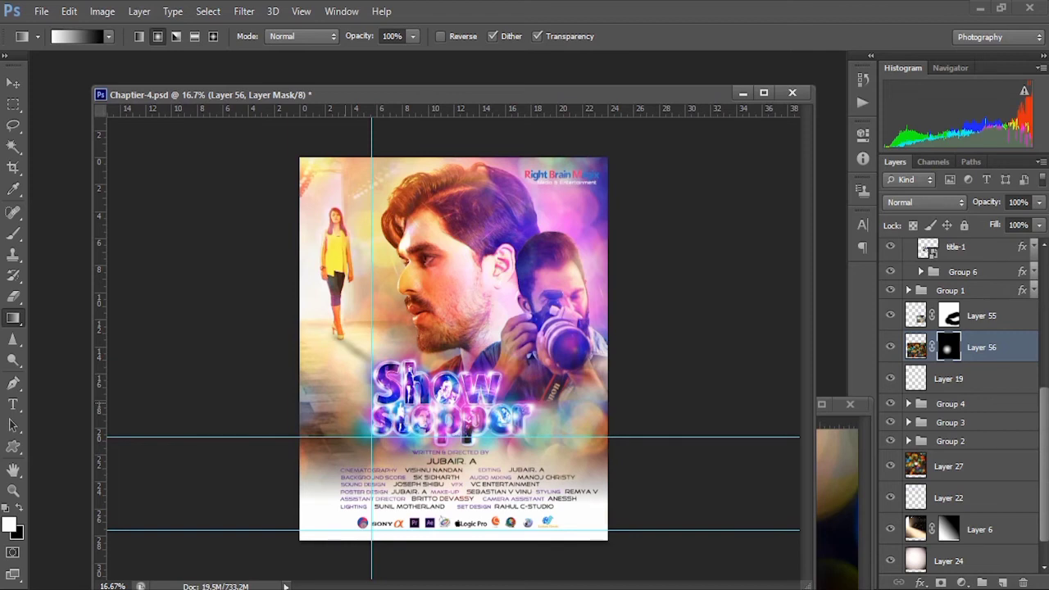
- Hide and show Layer 56 and Layer 55 to compare their effect on the poster
{"action": "left_click", "coordinate": [890, 347]}
{"action": "left_click", "coordinate": [890, 346]}
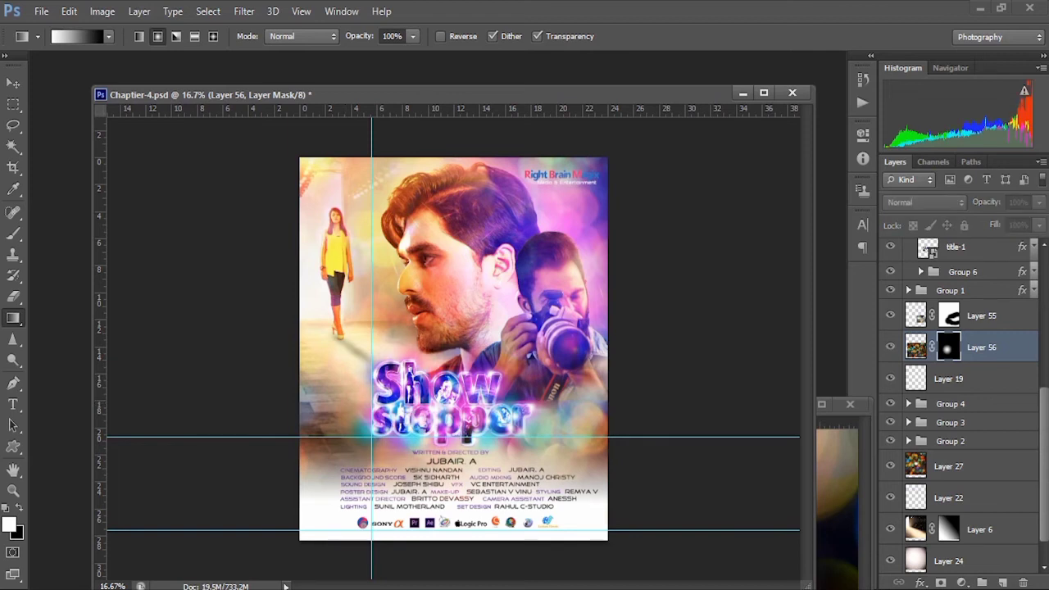
{"action": "left_click", "coordinate": [890, 315]}
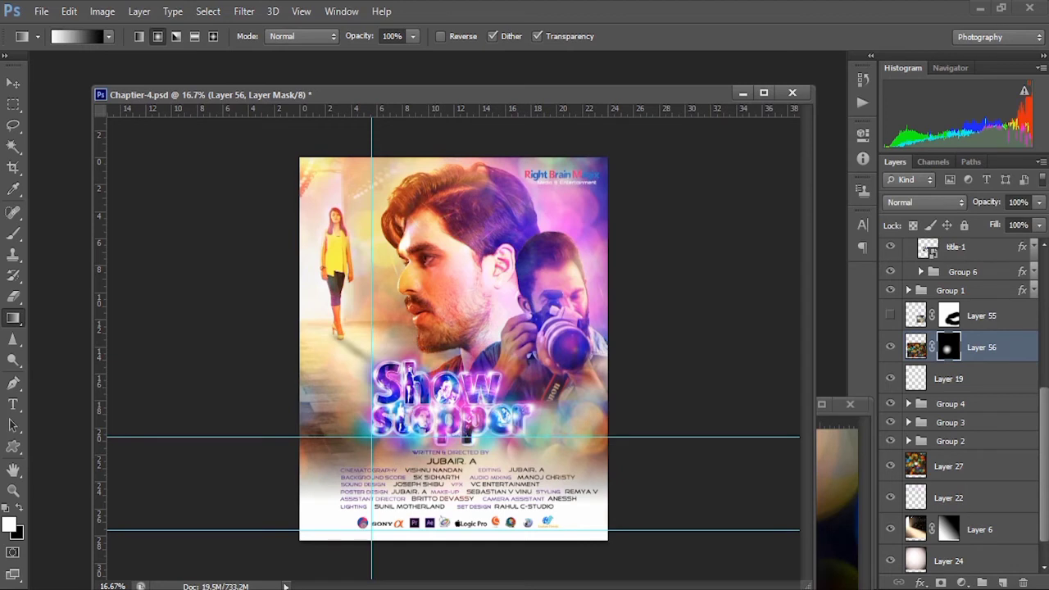
{"action": "left_click", "coordinate": [890, 316]}
- Compare Chaptier-4.psd with the flattened Show sopper- poster1.jpg beside it and examine the layer stack of the layered version
{"action": "mouse_move", "coordinate": [327, 589]}
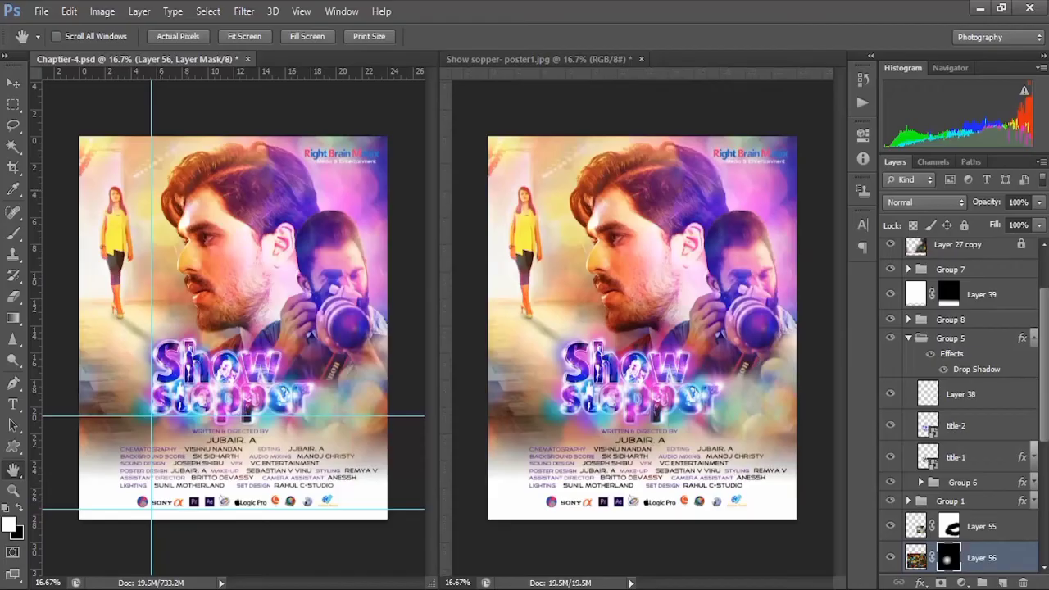
{"action": "key", "text": "ctrl+Tab"}
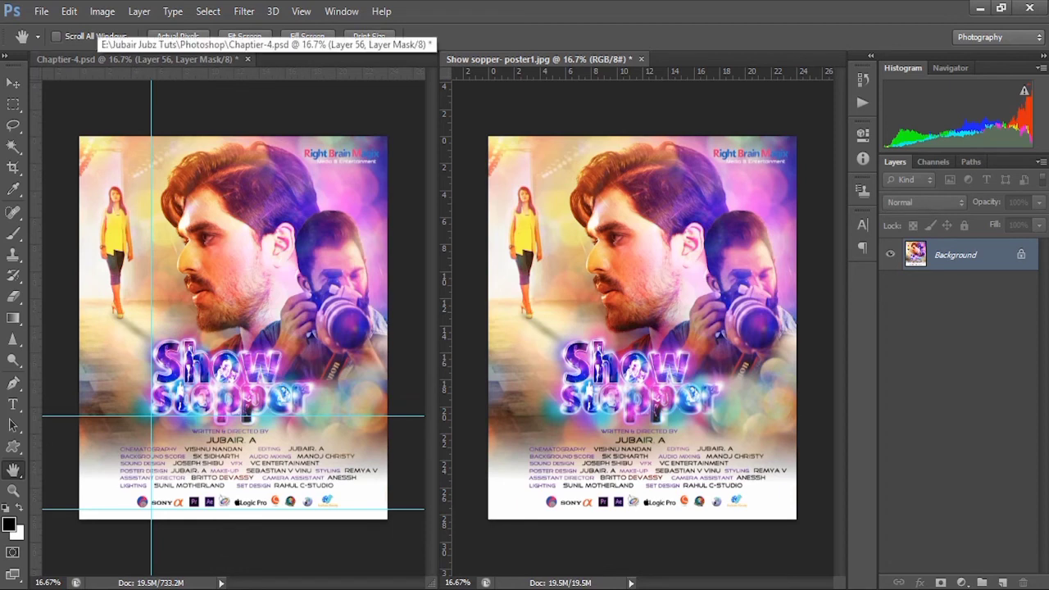
{"action": "left_click", "coordinate": [164, 59]}
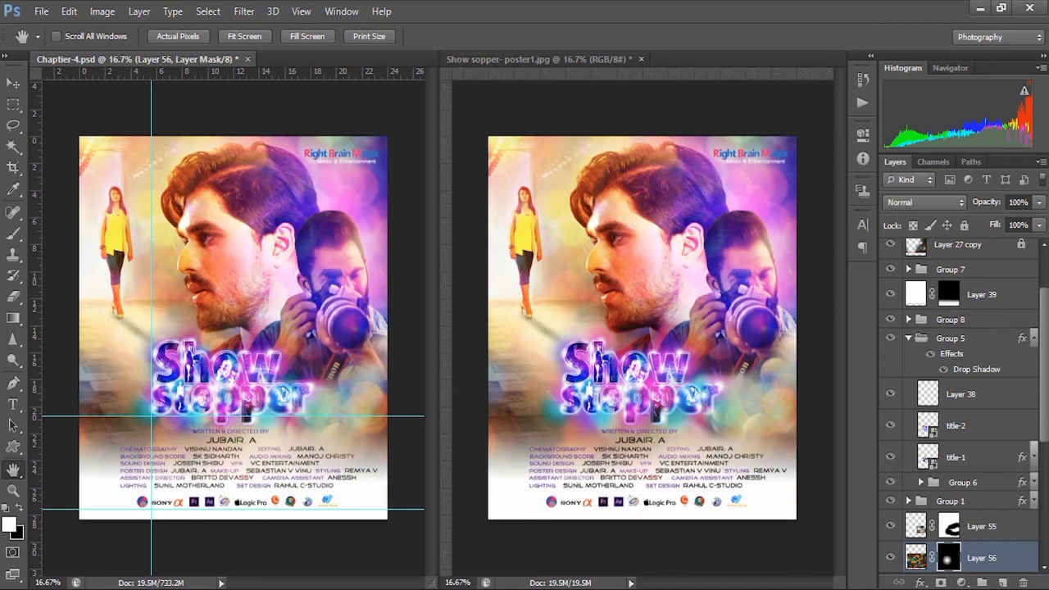
{"action": "scroll", "coordinate": [959, 410], "scroll_direction": "down", "scroll_amount": 5}
{"action": "scroll", "coordinate": [959, 410], "scroll_direction": "up", "scroll_amount": 6}
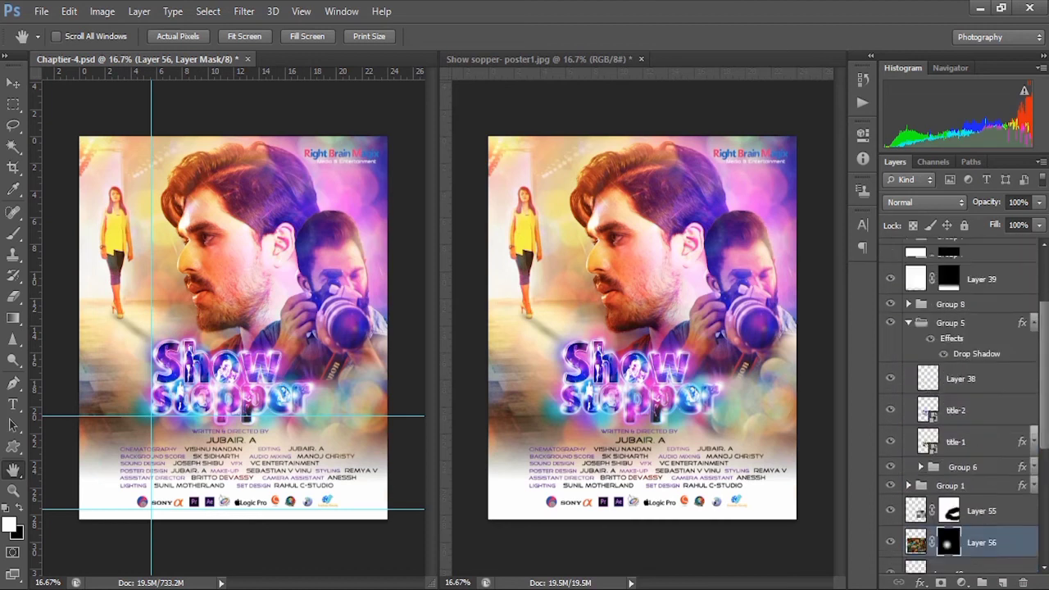
{"action": "scroll", "coordinate": [959, 410], "scroll_direction": "down", "scroll_amount": 6}
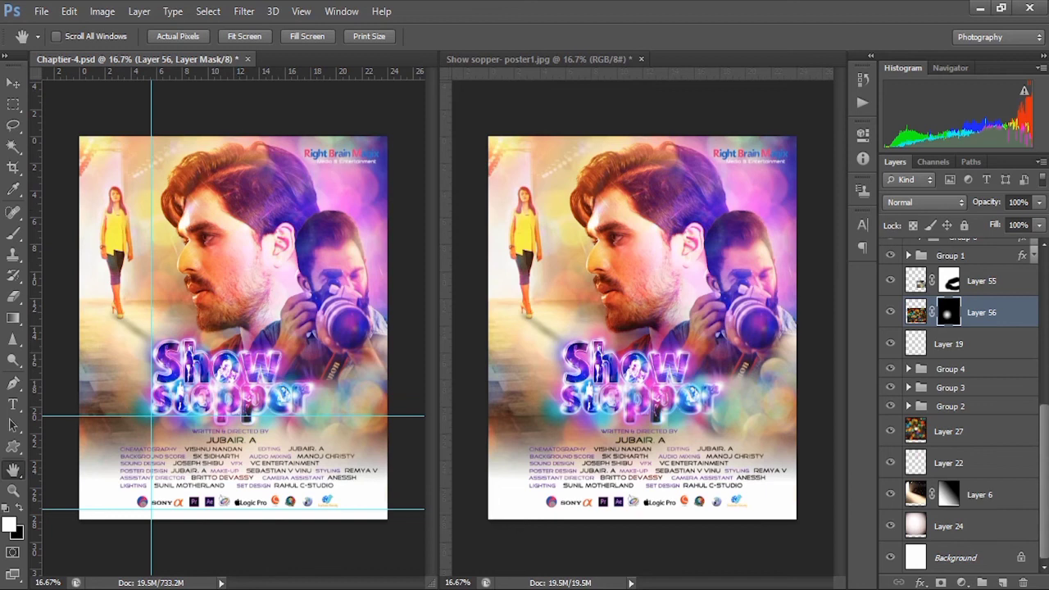
{"action": "left_click", "coordinate": [642, 301]}
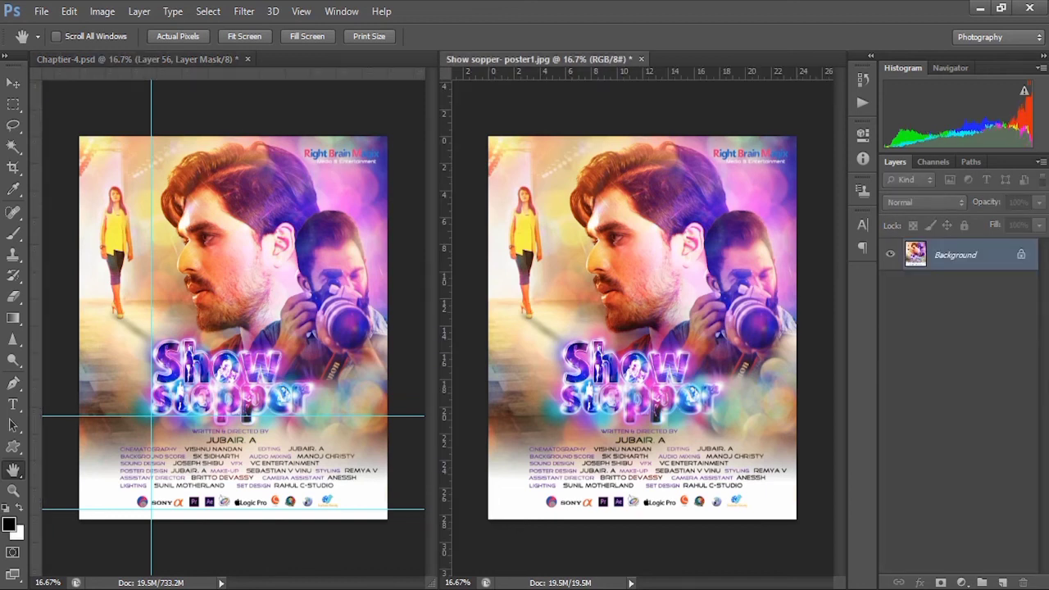
{"action": "left_click", "coordinate": [291, 302]}
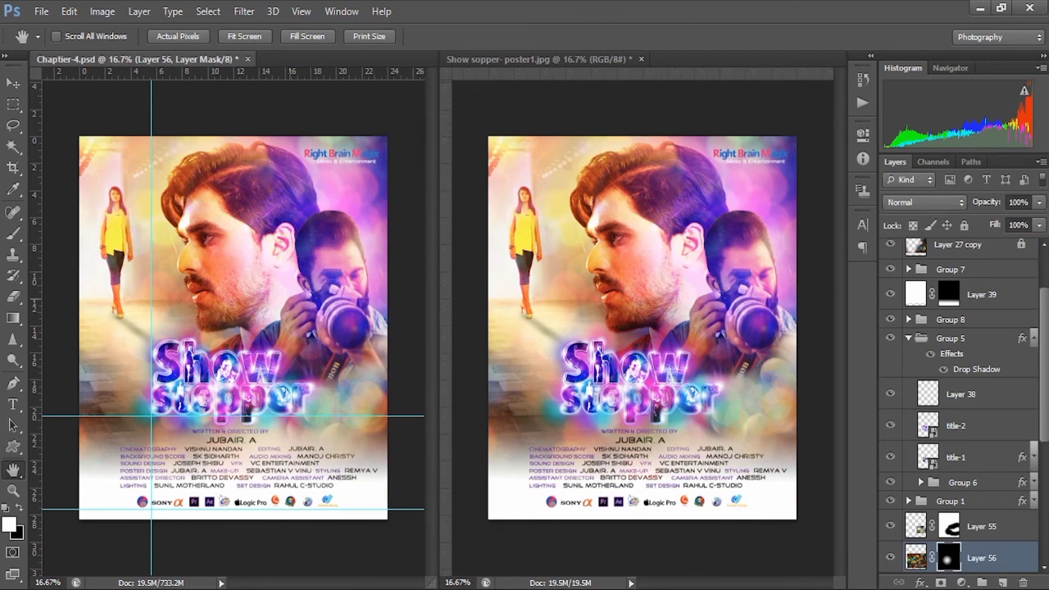